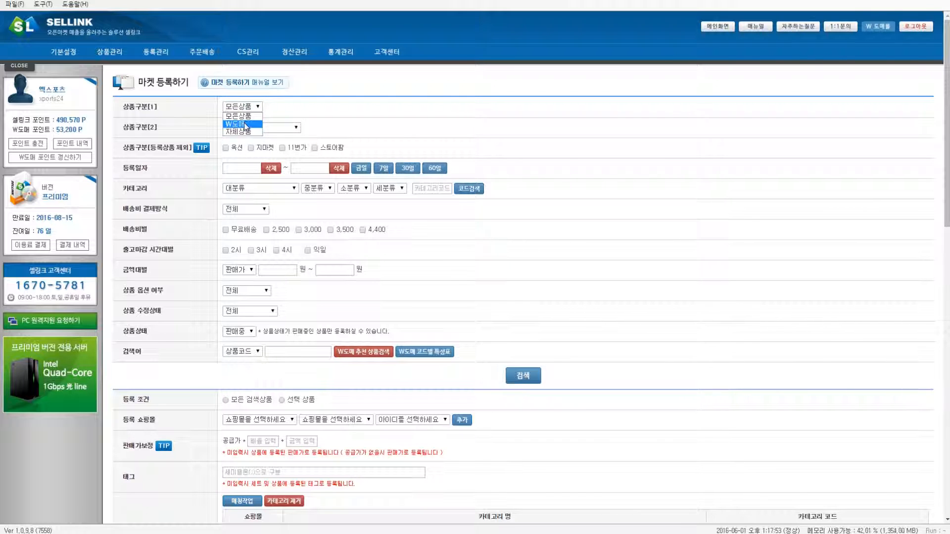
Step: Try W도매 and 자체상품 for 상품구분[1], reset the filter to 모든상품, and look over the product list
click(245, 124)
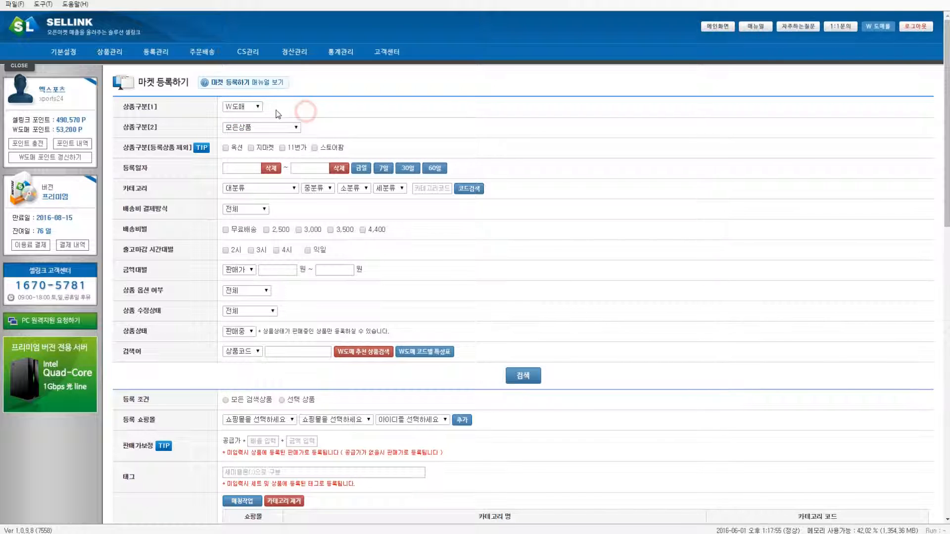
click(250, 107)
click(256, 108)
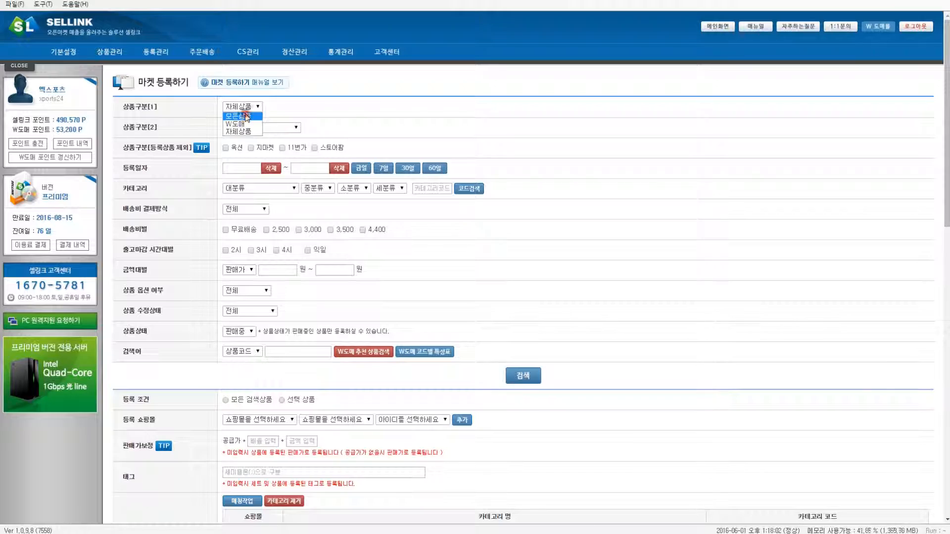
click(245, 115)
scroll(376, 138, down, 4)
scroll(443, 183, down, 10)
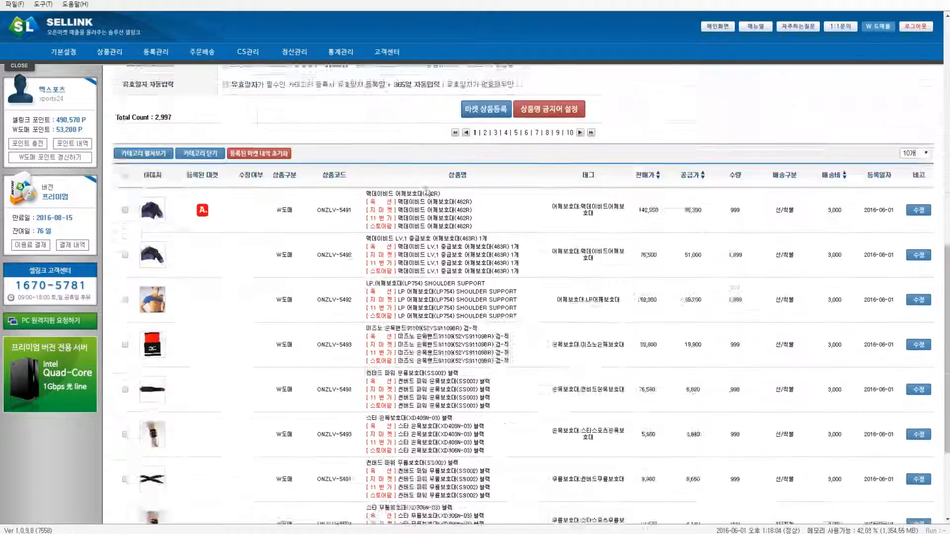
scroll(465, 196, up, 12)
scroll(435, 201, up, 3)
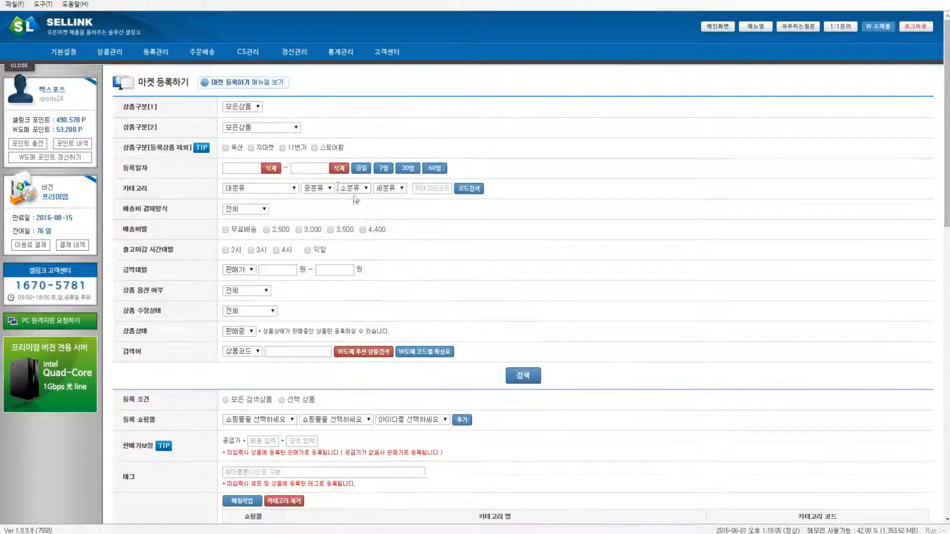
Step: Try 등록 실패한 상품 and 등록 실패한 상품 제외 for 상품구분[2], and reset the filter to 모든상품
click(291, 129)
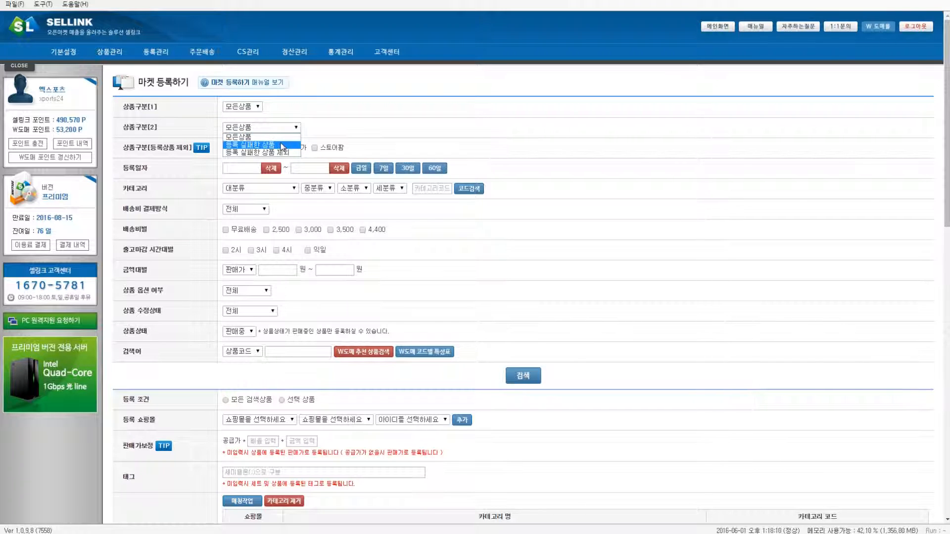
click(281, 145)
click(282, 127)
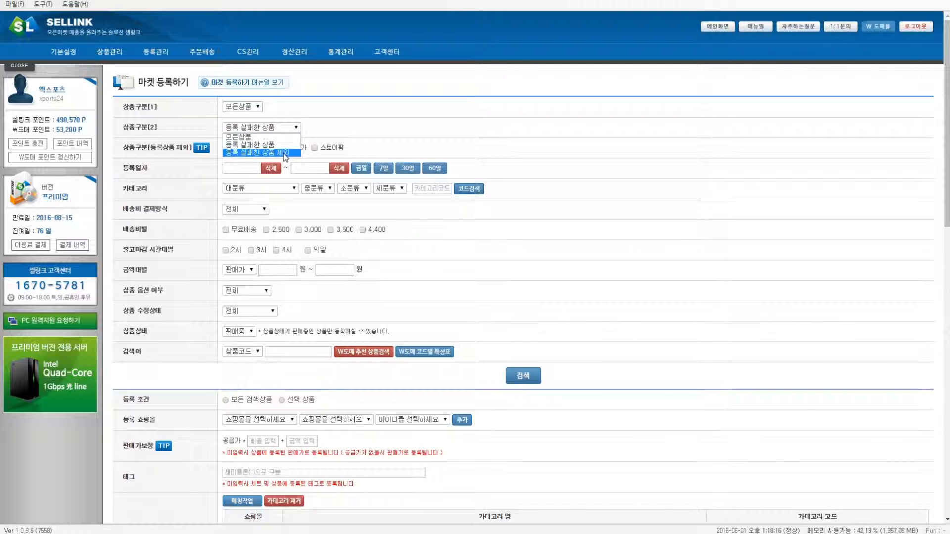
click(285, 154)
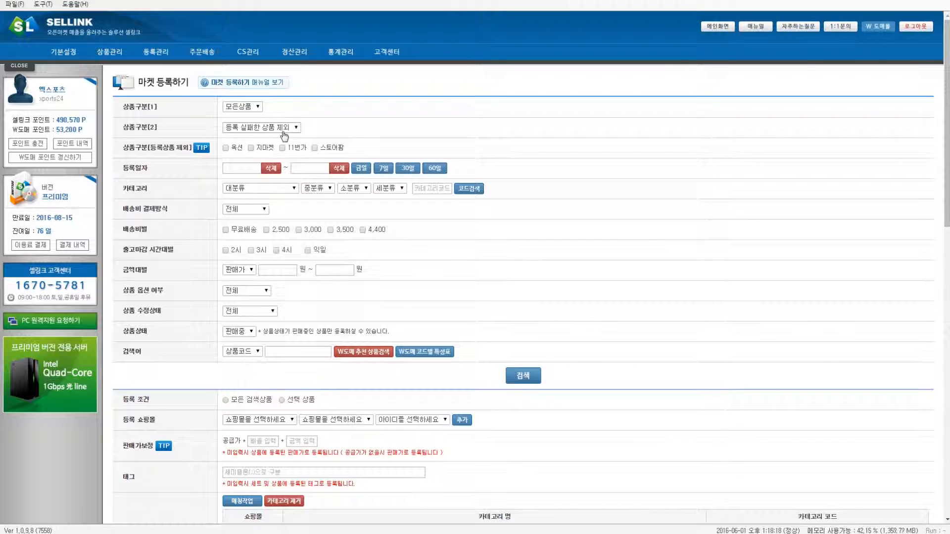
click(283, 130)
click(283, 137)
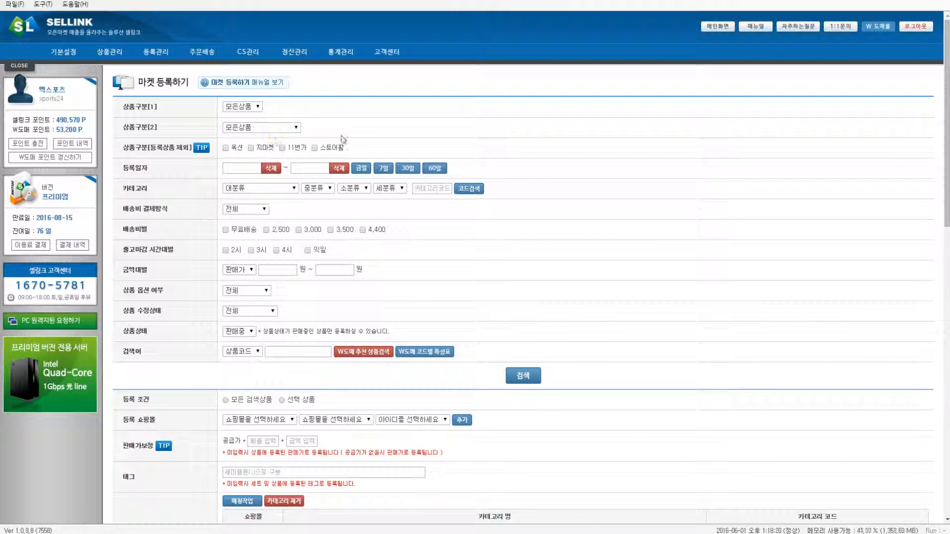
Step: Try excluding products already registered on 옥션 for a chosen account, and remove that exclusion
click(227, 149)
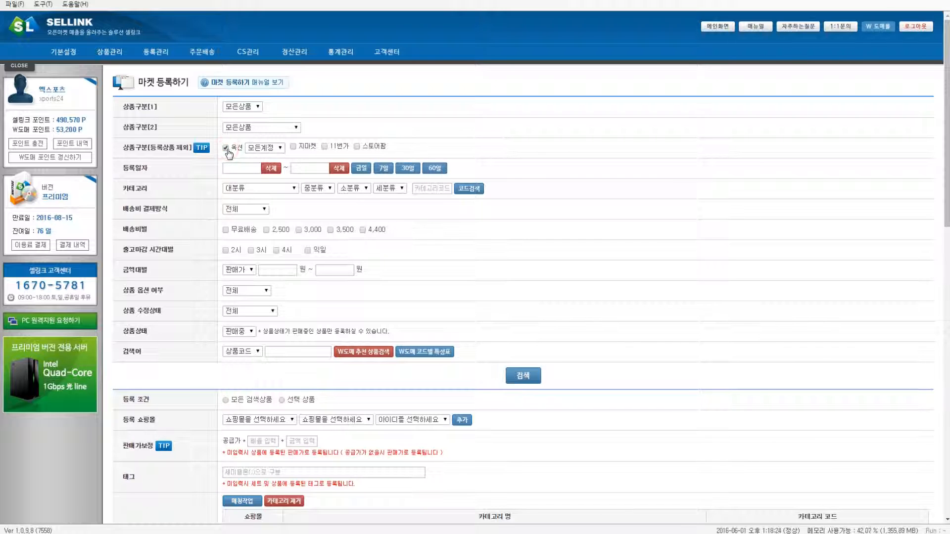
click(262, 150)
click(263, 167)
click(226, 148)
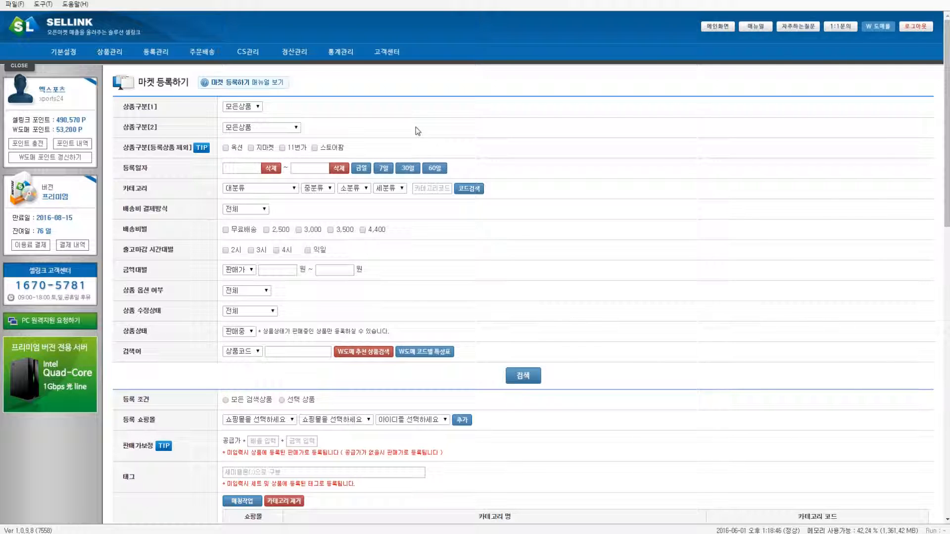
Step: Try June 1, 2016 as the start of the 등록일자 range and clear the date
click(245, 175)
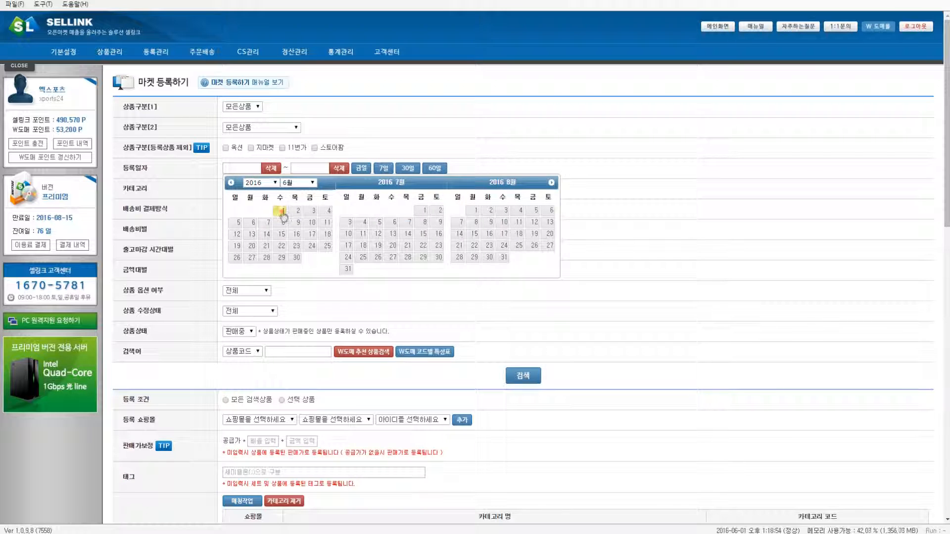
click(281, 211)
click(274, 170)
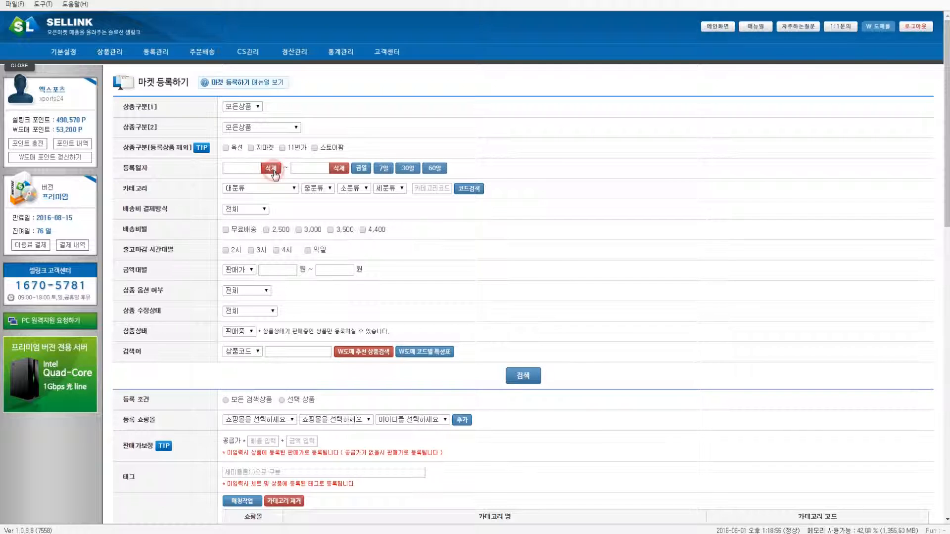
click(284, 189)
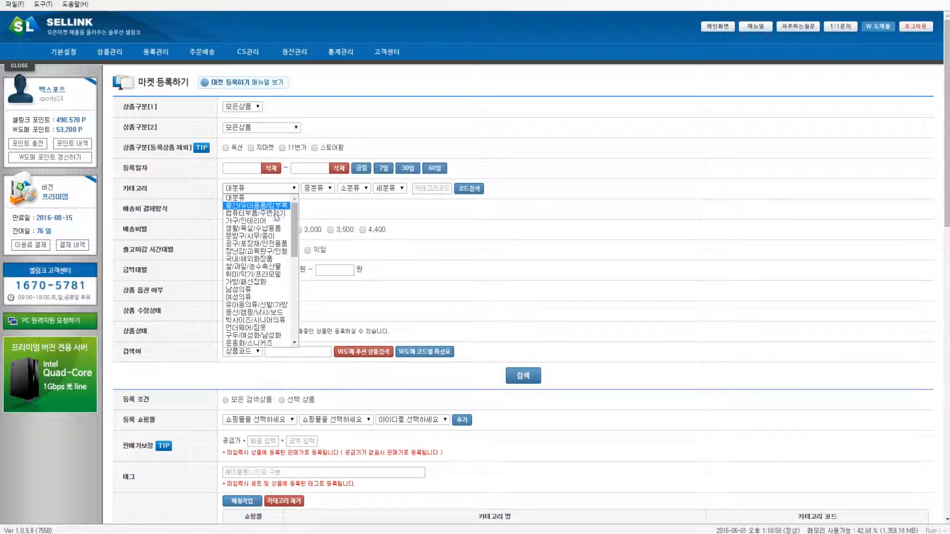
scroll(270, 267, down, 10)
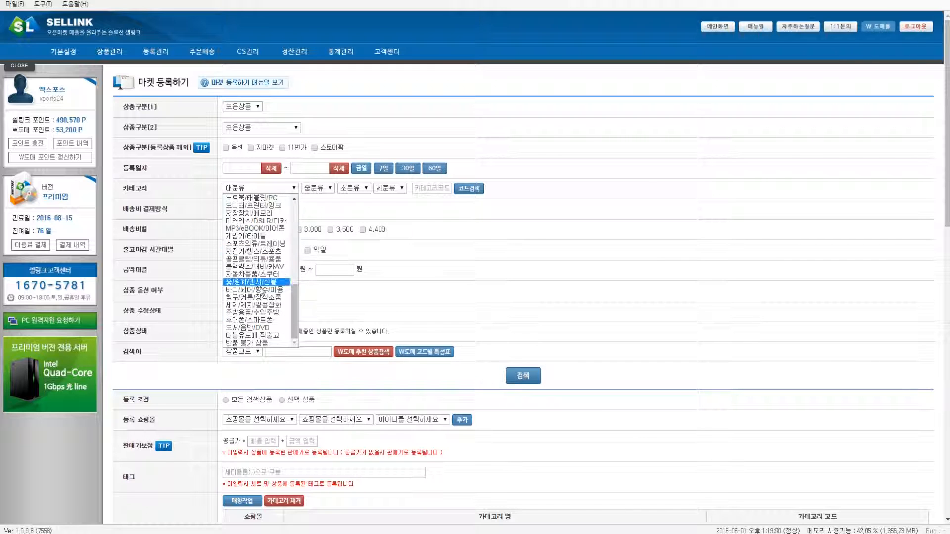
click(325, 210)
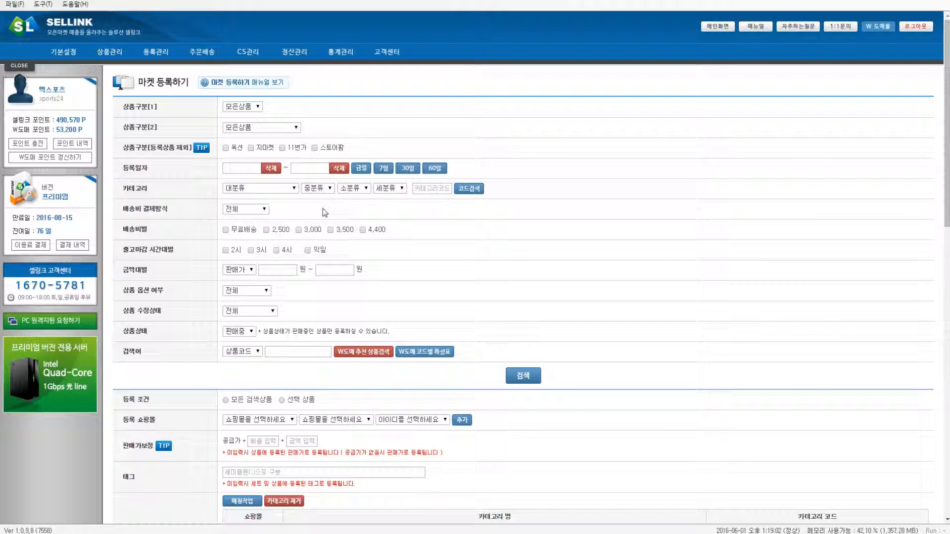
Step: Try 무료배송 as the 배송비 결제방식 filter and reset it to 전체
click(263, 209)
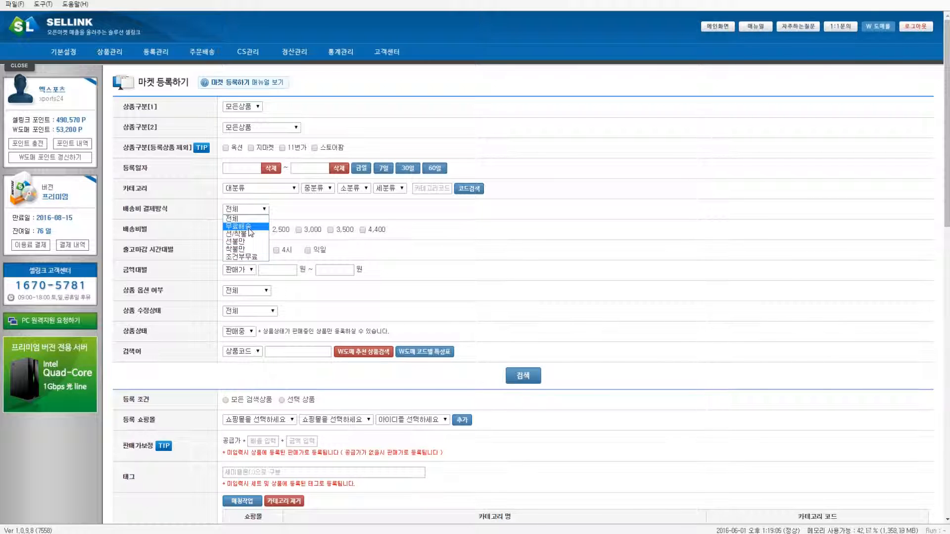
click(250, 227)
click(264, 210)
click(250, 218)
Step: Try the 무료배송 and 2,500 options of the 배송비별 filter and leave them unselected
click(227, 231)
click(227, 230)
click(266, 231)
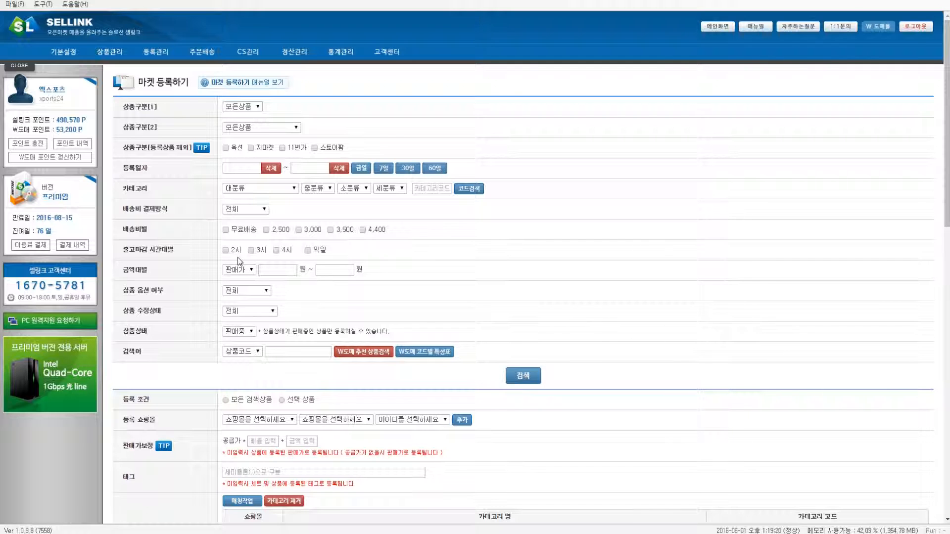
Step: Try the 2시 and 3시 cutoffs of the 출고마감 시간대별 filter and deselect both
click(225, 251)
click(250, 250)
click(226, 251)
click(251, 251)
click(347, 255)
Step: Try a 금액대별 price range from 100 to 50000 won and clear both amounts
click(250, 271)
click(249, 278)
click(249, 271)
click(242, 288)
click(250, 269)
click(272, 270)
text(100)
click(331, 271)
text(50000)
drag(339, 271, 245, 273)
key(BackSpace)
key(BackSpace)
click(298, 289)
Step: Try 옵션상품 and 미옵션 상품 for the 상품 옵션 여부 filter, and reset it to 전체
click(263, 292)
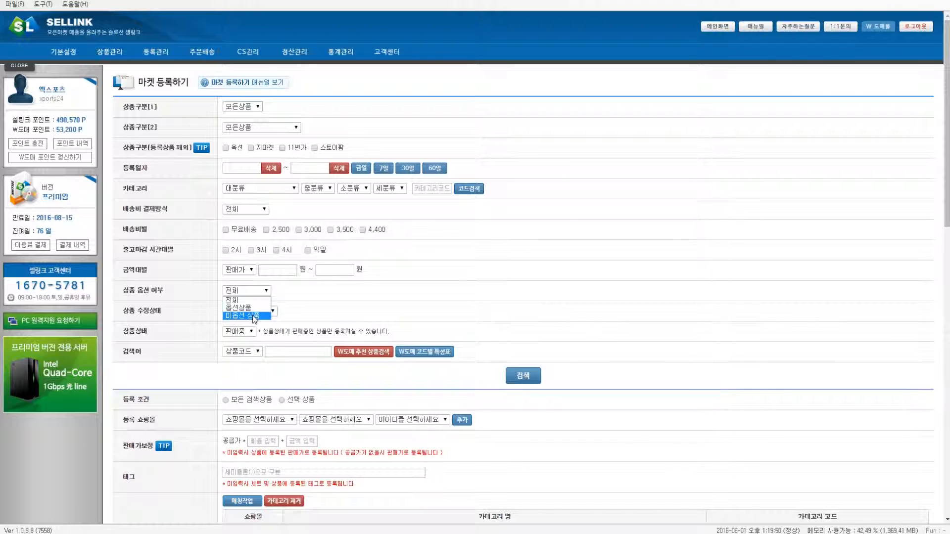
click(246, 307)
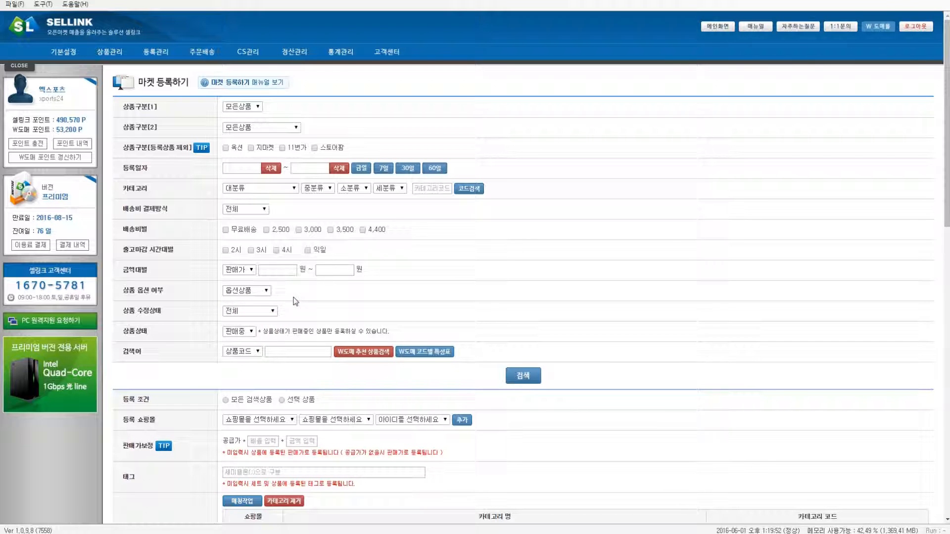
click(260, 291)
click(252, 314)
click(298, 301)
click(264, 292)
click(247, 300)
click(282, 306)
Step: Examine the 상품 수정상태 choices, the product list, and the available 검색어 search types
click(273, 310)
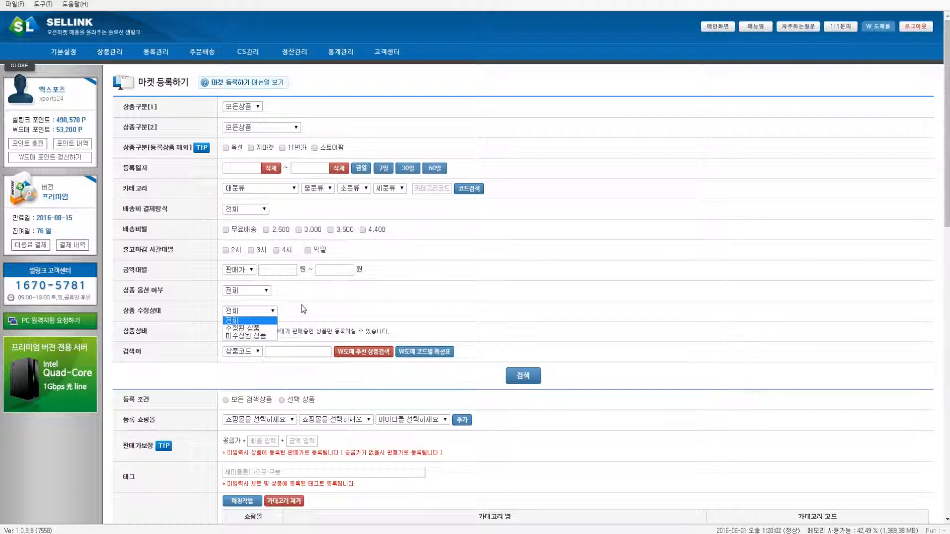
click(307, 284)
scroll(316, 283, down, 10)
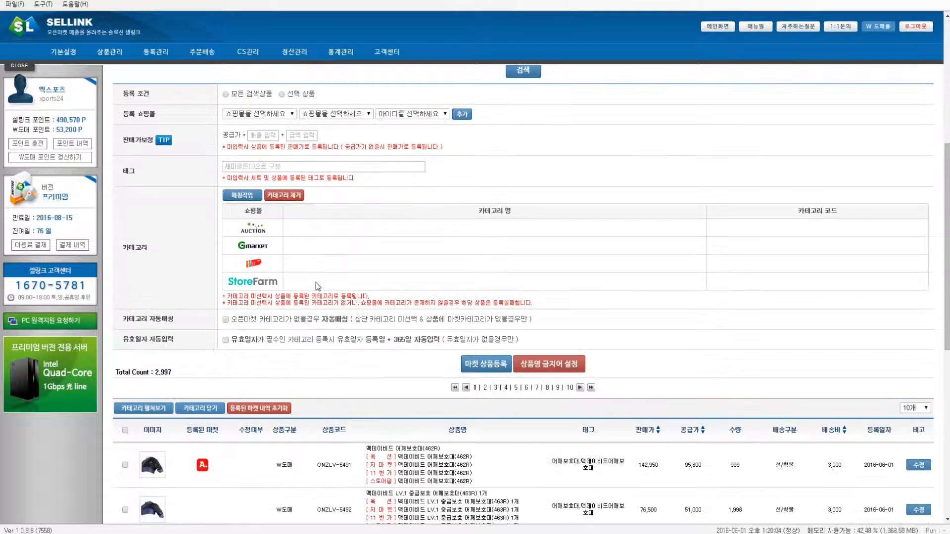
scroll(314, 287, down, 4)
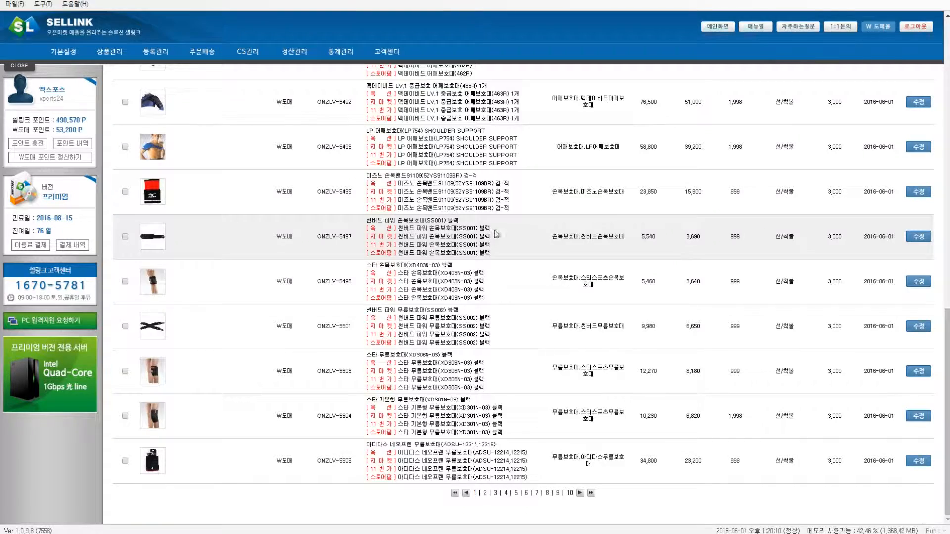
scroll(477, 237, up, 4)
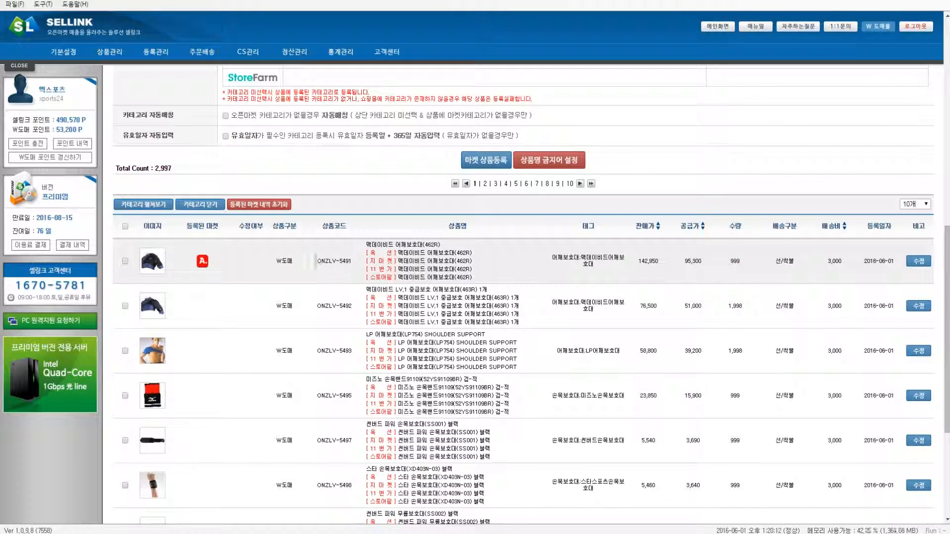
scroll(299, 255, up, 6)
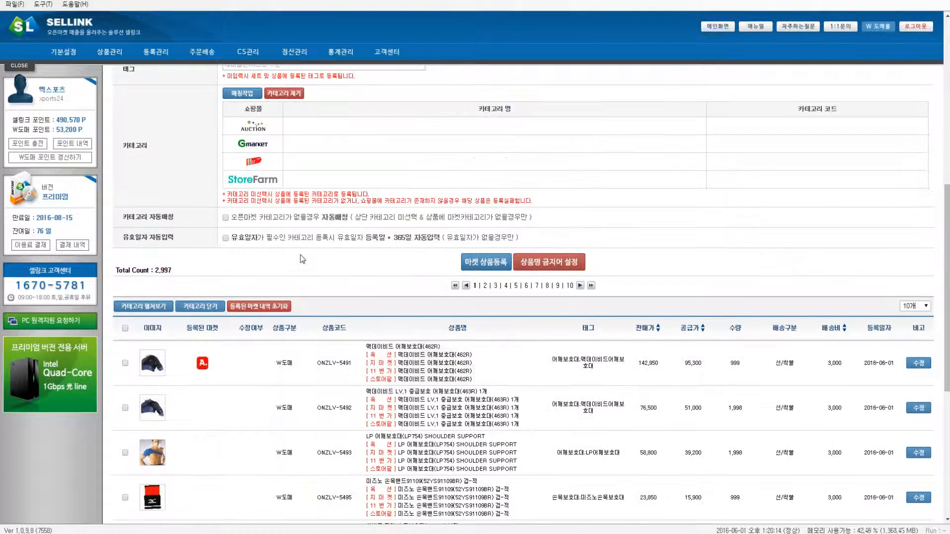
scroll(298, 258, up, 2)
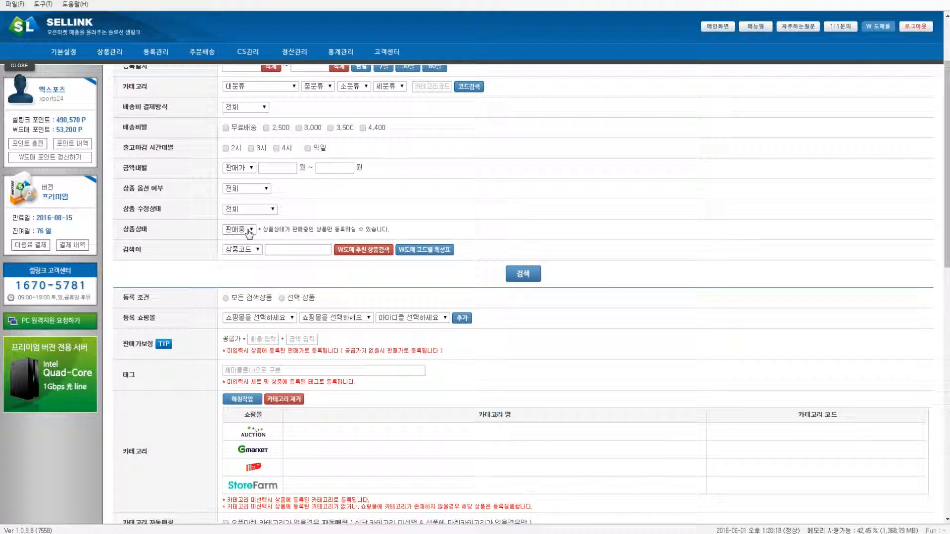
click(243, 250)
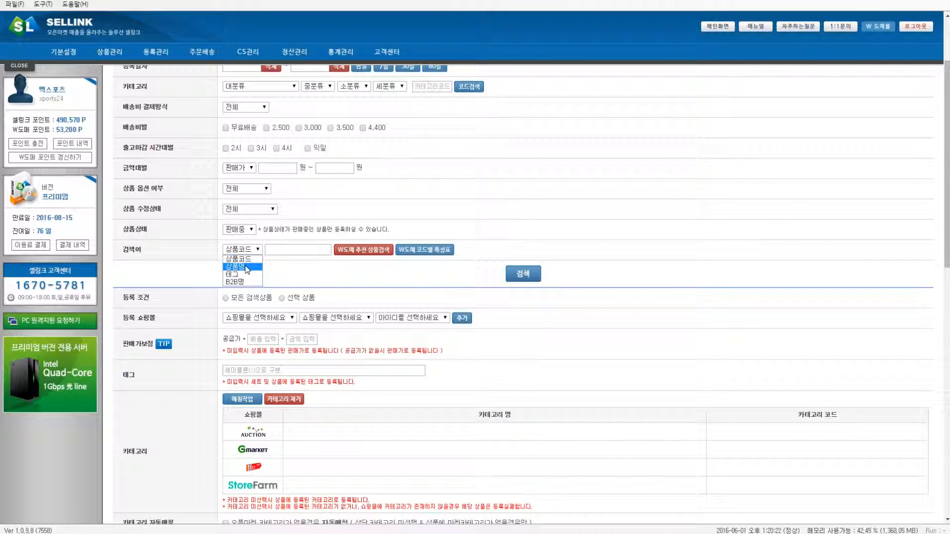
click(280, 271)
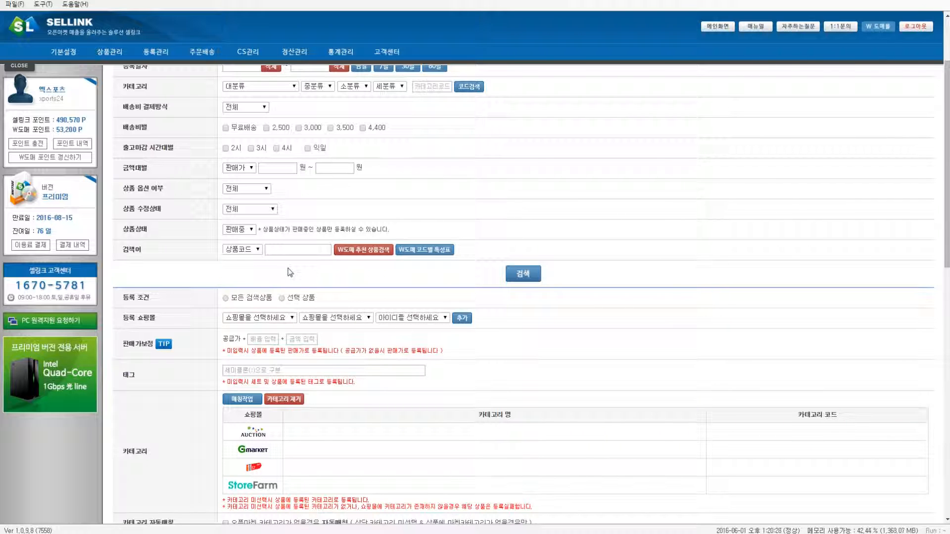
scroll(289, 272, down, 4)
scroll(289, 272, down, 2)
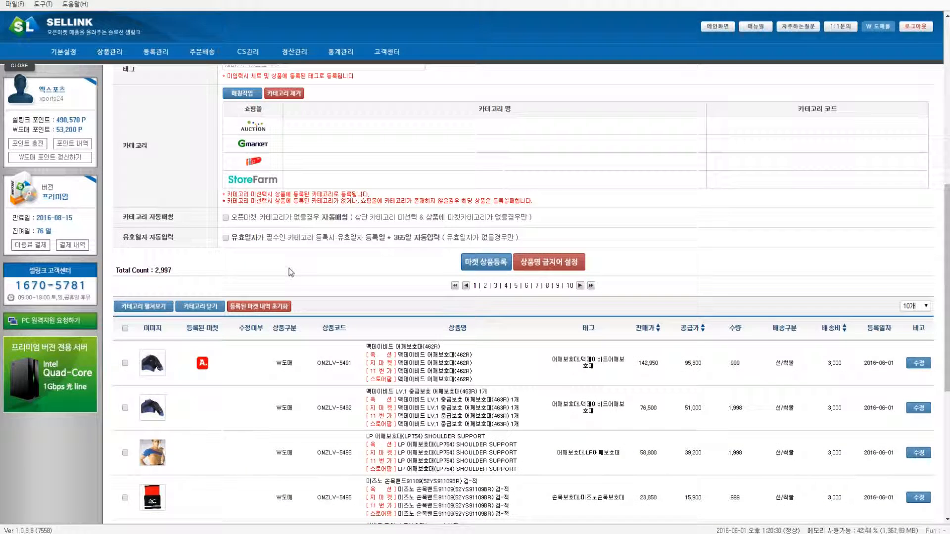
Step: Check the product list's Total Count and set the 등록 조건 to 모든 검색상품
triple_click(157, 273)
click(187, 273)
scroll(244, 272, up, 4)
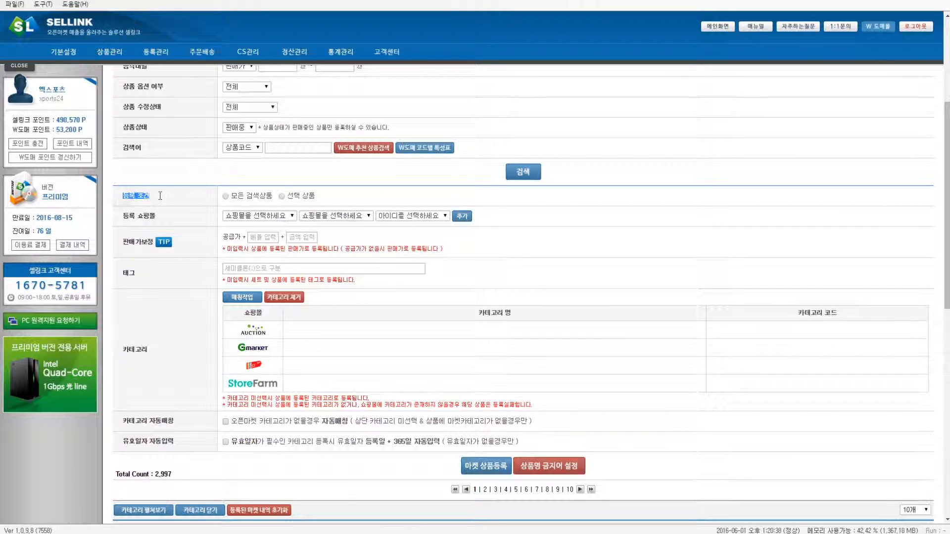
click(224, 197)
Step: Show 200 products per page and select all of them for registration under the 선택 상품 condition
scroll(201, 255, down, 4)
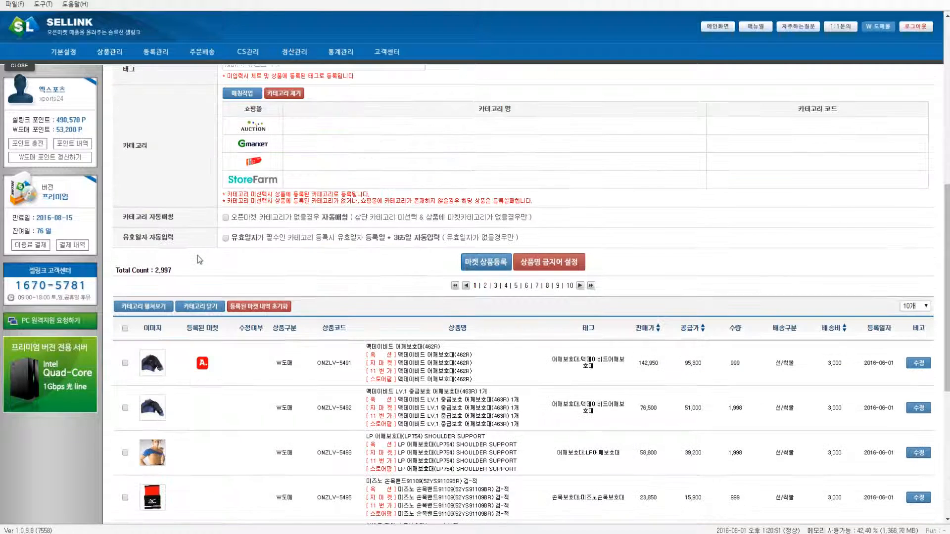
click(916, 307)
click(912, 354)
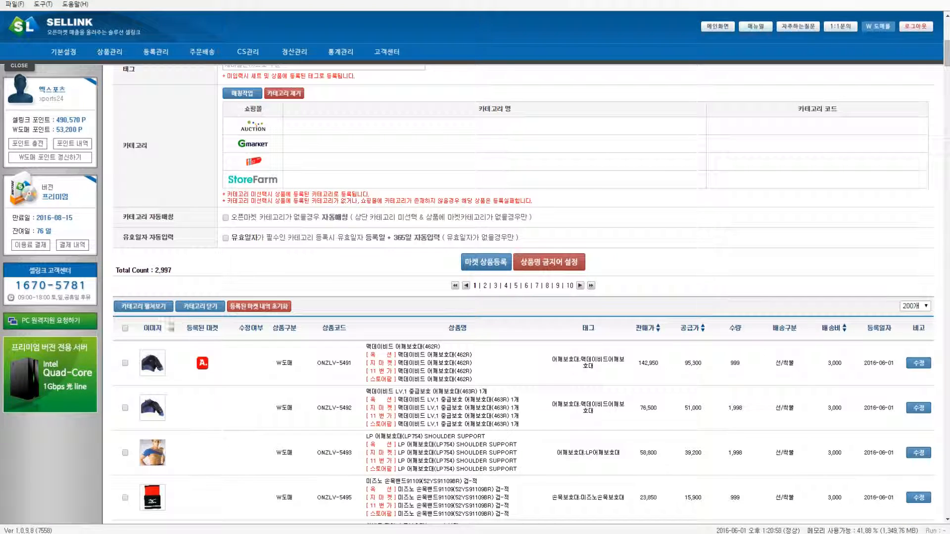
click(125, 328)
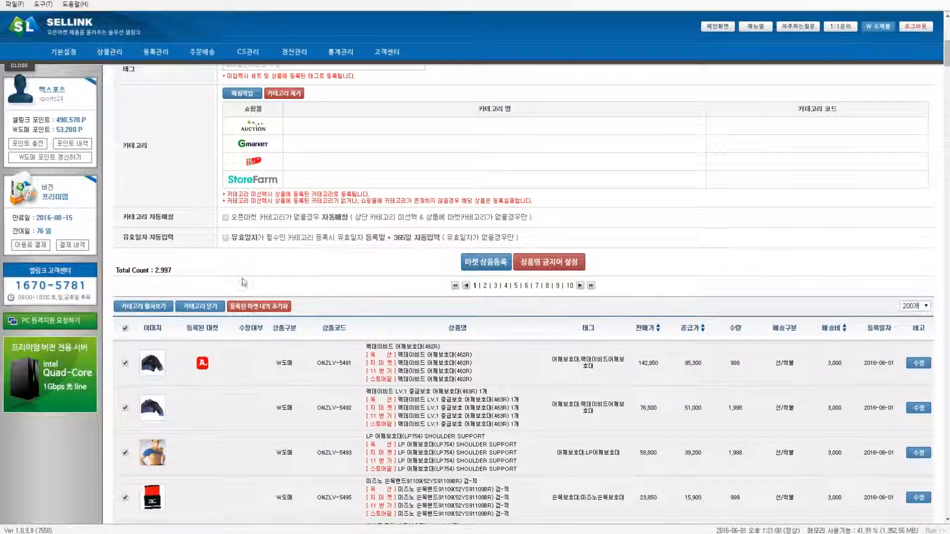
scroll(297, 193, up, 2)
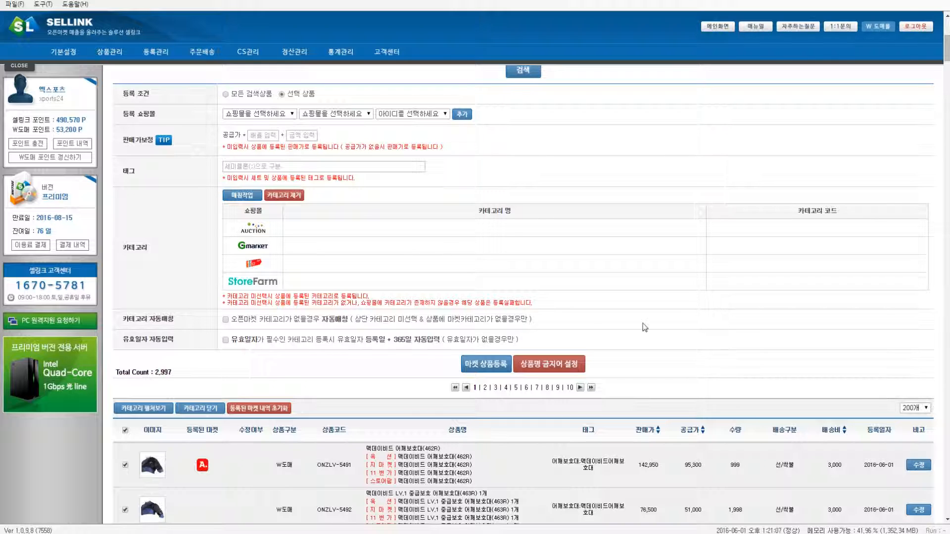
Step: Set the 등록 쇼핑몰 to 옥션 with the store's seller ID and the 무배 4%할인 set
click(275, 120)
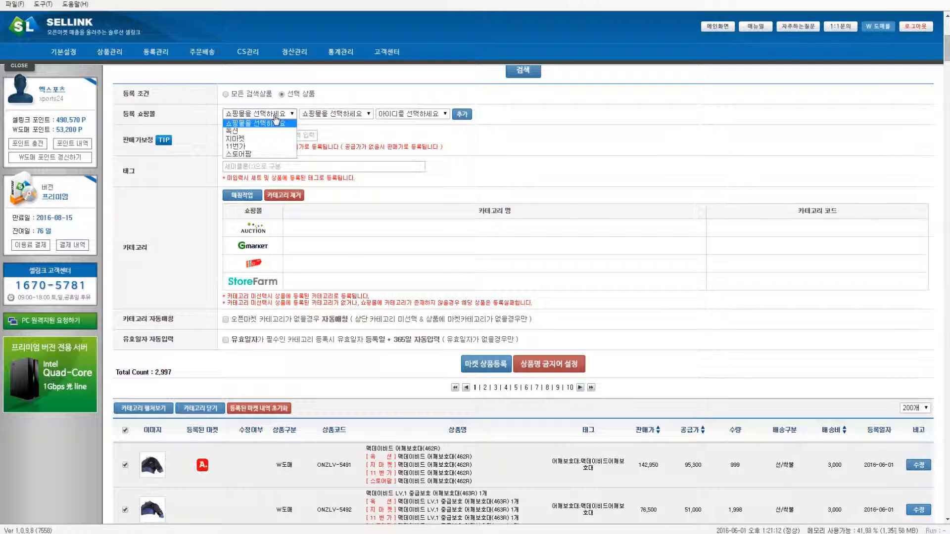
click(255, 130)
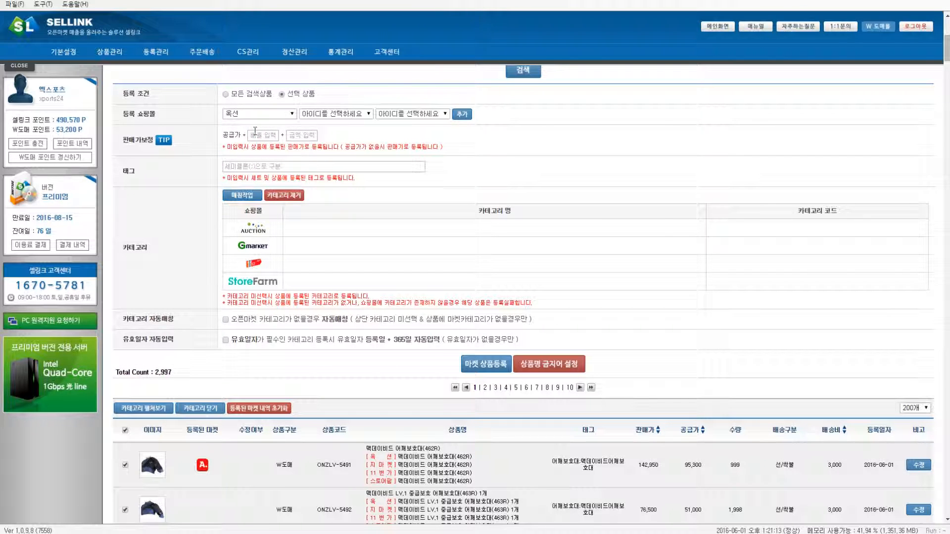
click(330, 118)
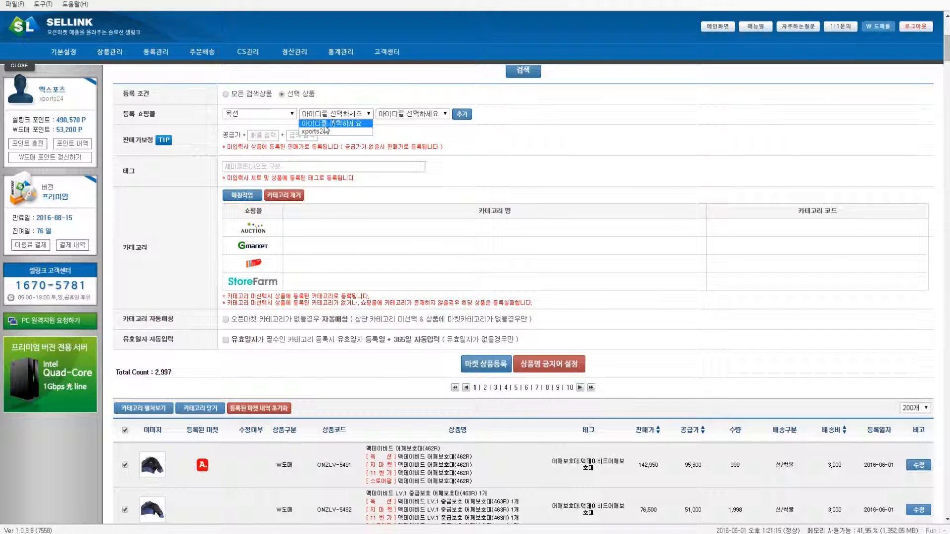
click(319, 129)
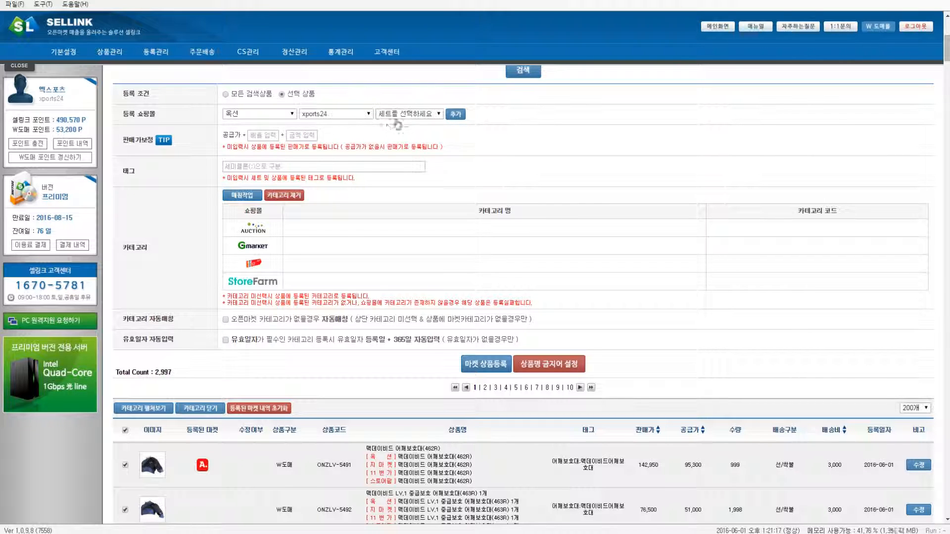
click(405, 118)
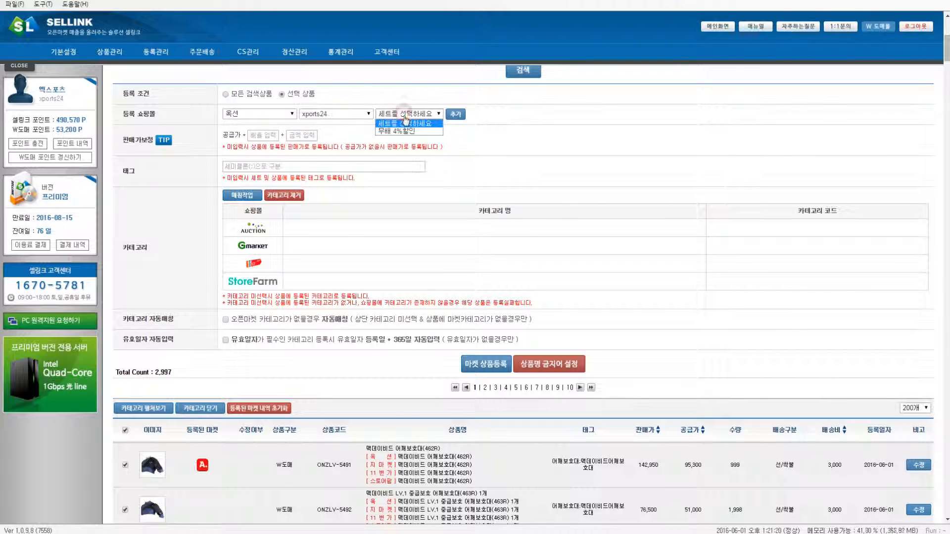
click(404, 131)
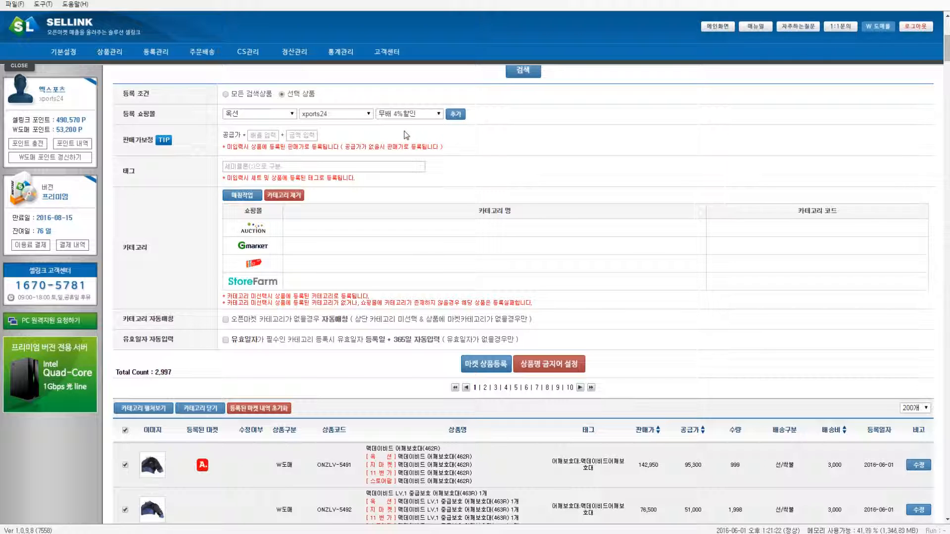
Step: Add a second 등록 쇼핑몰 row for 지마켓 with the store's seller ID and the 무배 4% set
click(455, 115)
click(277, 129)
click(259, 145)
click(324, 130)
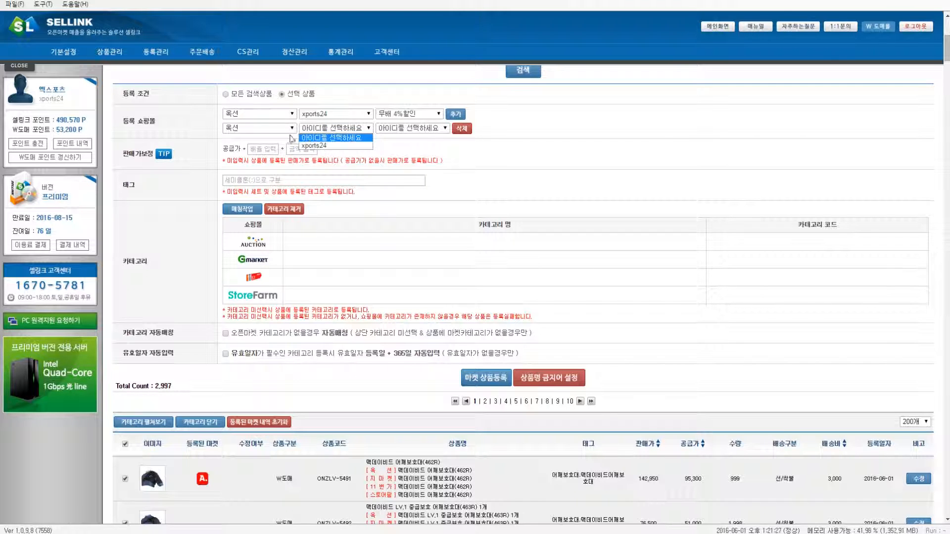
click(279, 130)
click(261, 157)
click(324, 129)
click(316, 144)
click(394, 131)
click(389, 145)
Step: Add a third 등록 쇼핑몰 row for 11번가 with the store's seller ID and the 무배 4% set
click(455, 114)
click(277, 143)
click(260, 176)
click(327, 142)
click(321, 159)
click(407, 143)
click(399, 159)
Step: Add a fourth 등록 쇼핑몰 row for 스토어팜 with the store's seller ID and the ONZLV(무배) set
click(455, 114)
click(277, 156)
click(242, 194)
click(328, 157)
click(332, 171)
click(409, 157)
click(390, 175)
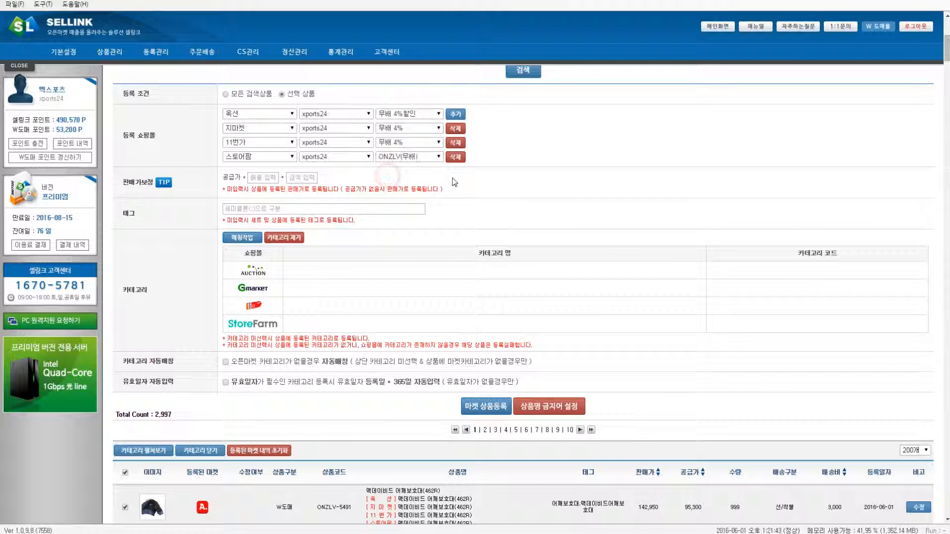
Step: Add another empty 등록 쇼핑몰 row, and remove every row except 옥션
click(455, 114)
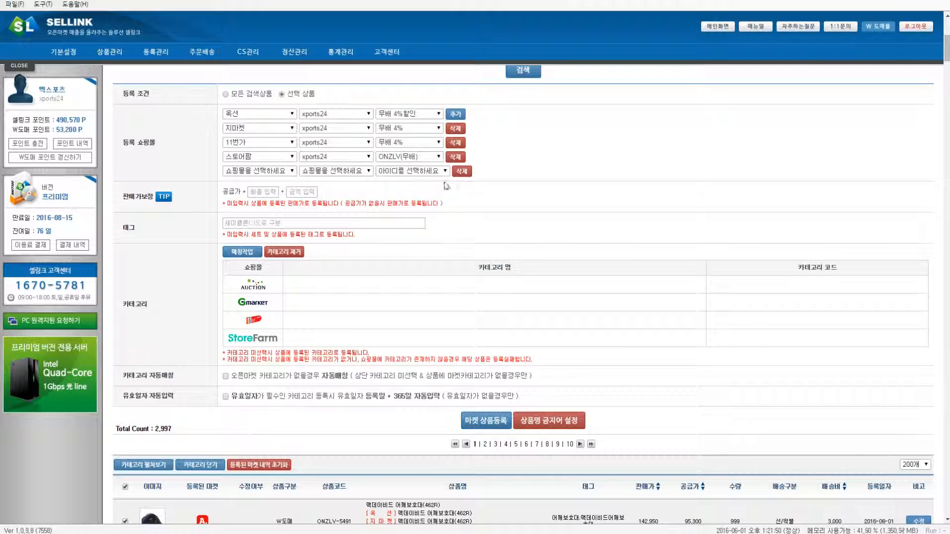
click(461, 172)
click(456, 157)
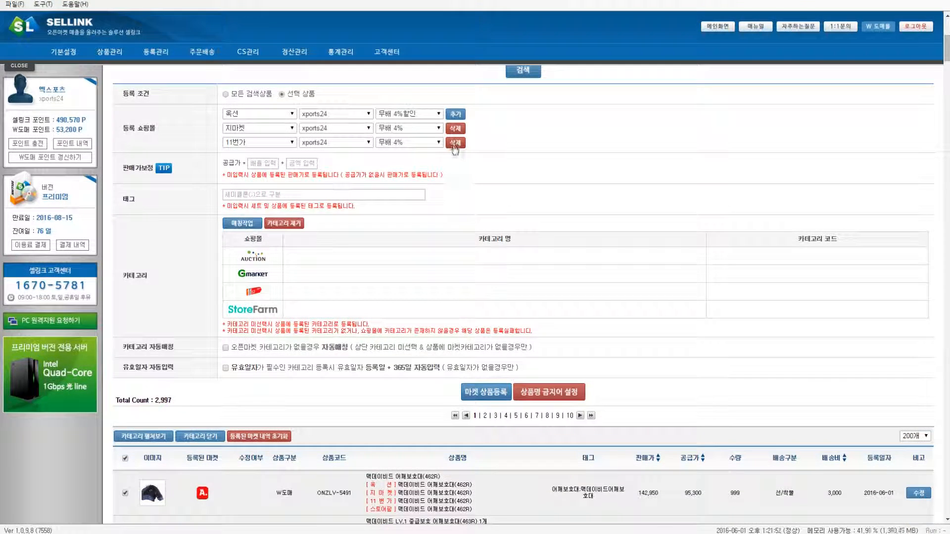
click(455, 143)
click(456, 129)
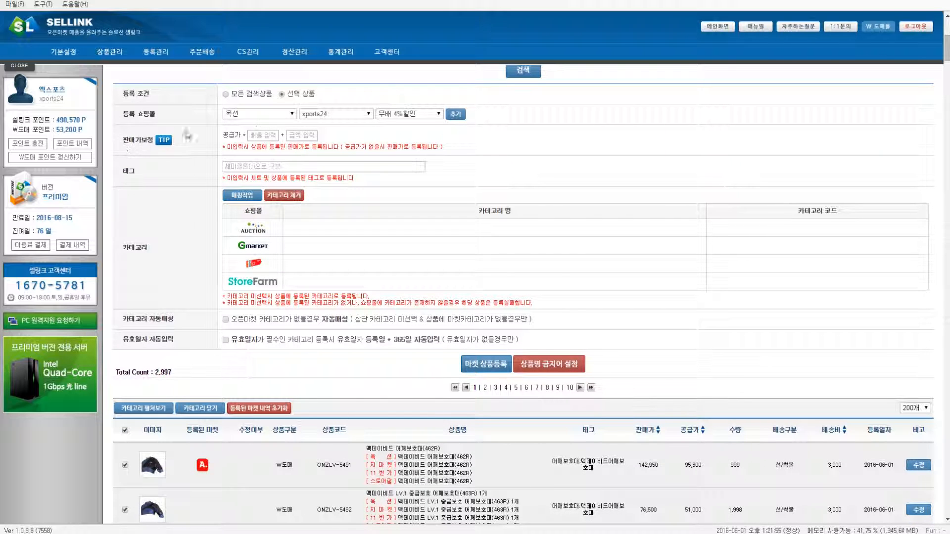
Step: Try a 공급가 multiplier of 1.62 for the 판매가보정 setting
scroll(668, 341, down, 2)
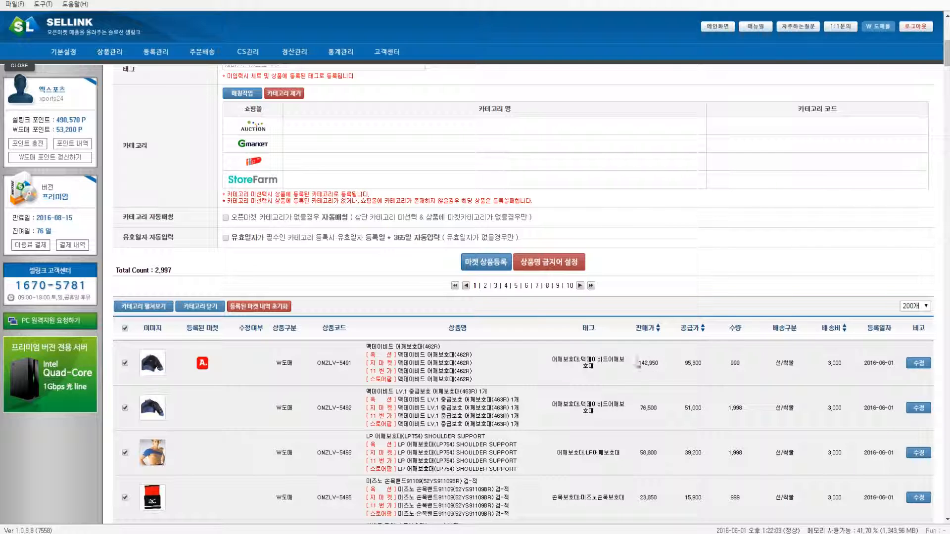
scroll(365, 312, up, 2)
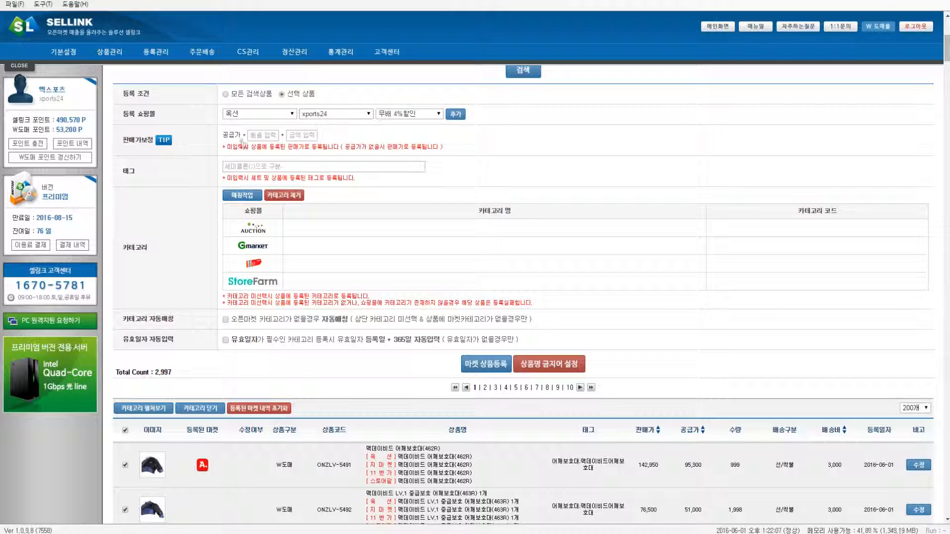
click(263, 134)
text(1.62)
Step: Expand the market categories of the listed products and check them against the 카테고리 settings
scroll(375, 223, down, 2)
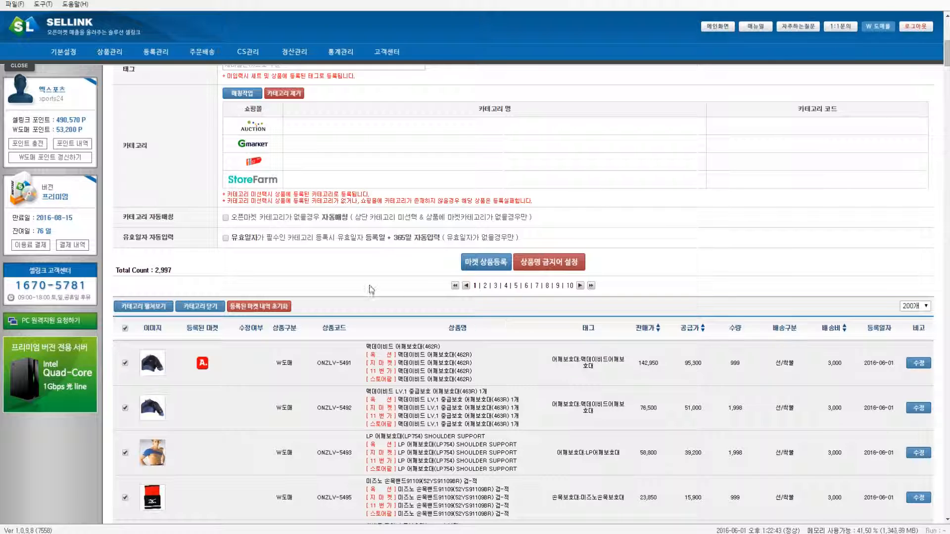
scroll(371, 292, up, 2)
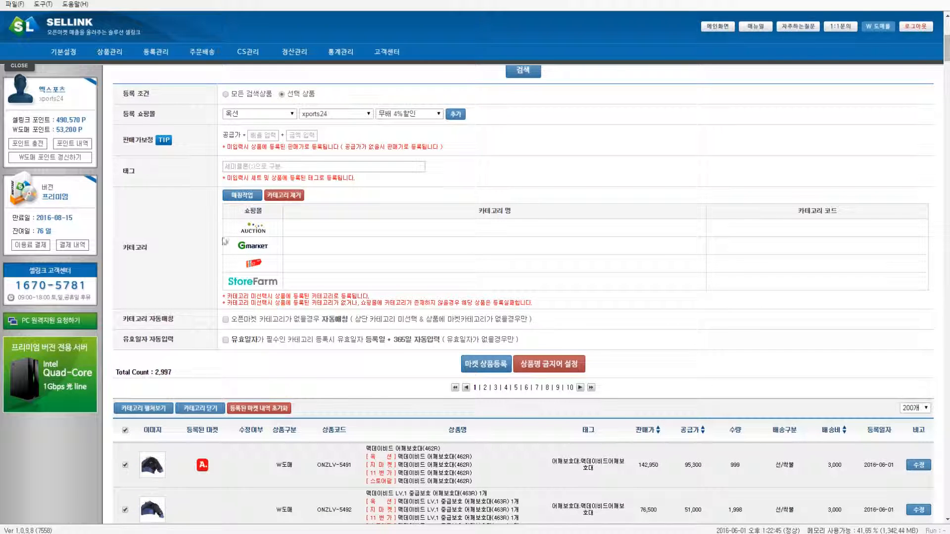
scroll(287, 331, down, 2)
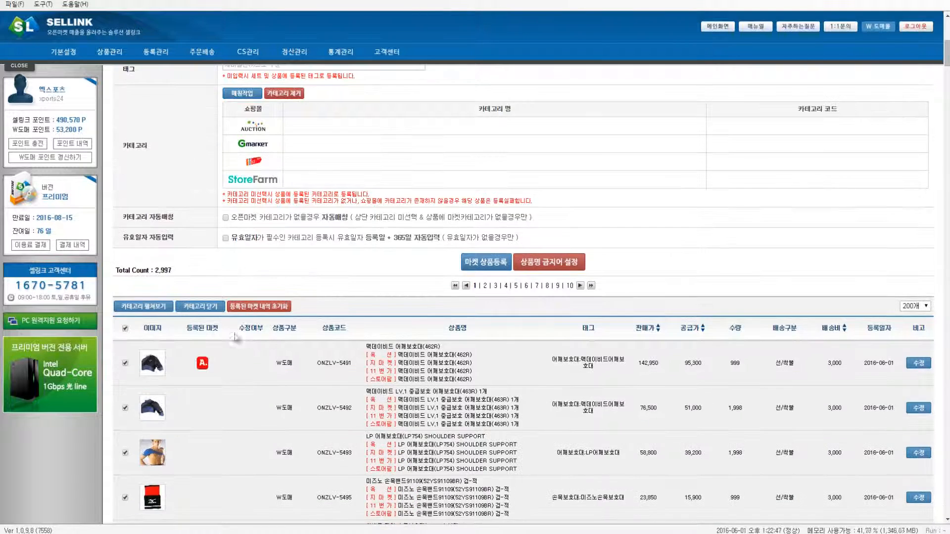
click(155, 311)
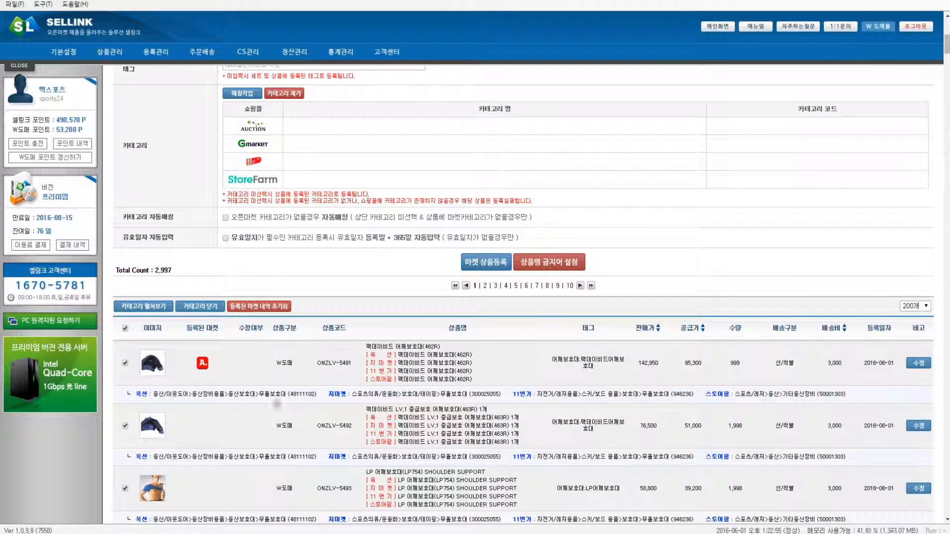
scroll(307, 376, up, 2)
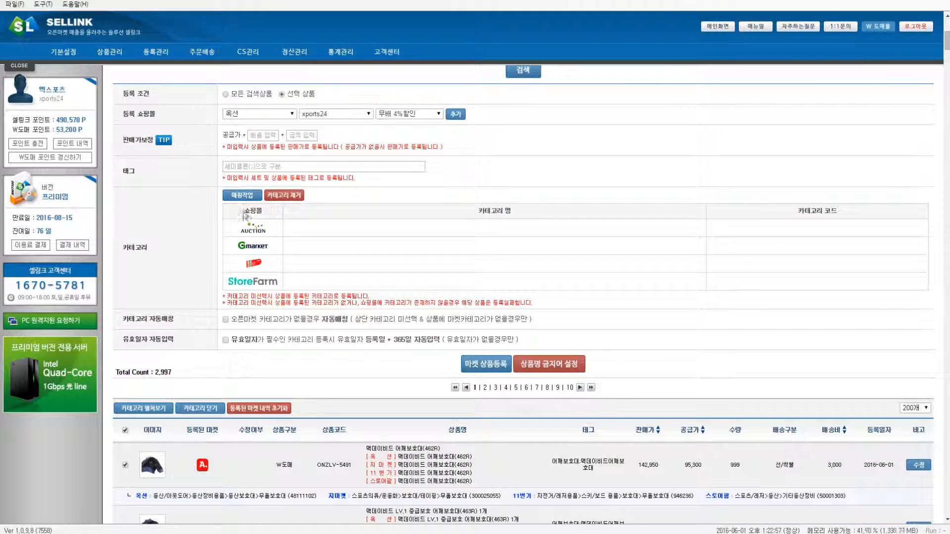
Step: Start the category 매핑작업 and search the marketplace categories for 청바지
click(246, 196)
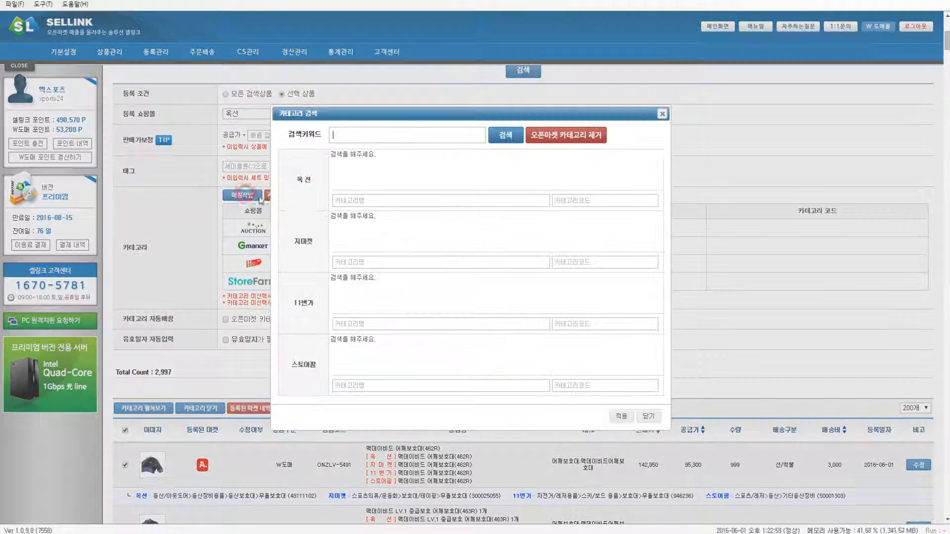
text(cj)
key(BackSpace)
key(BackSpace)
text(철)
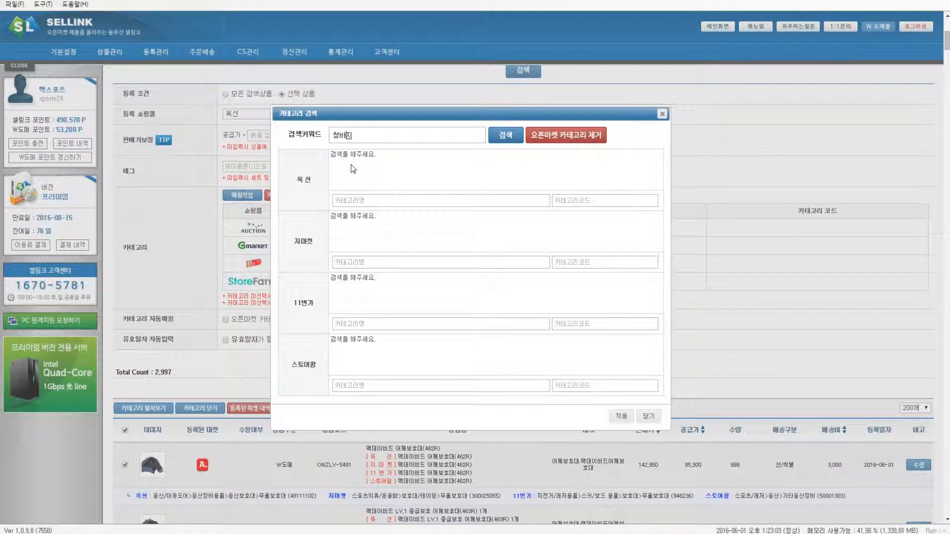
text(바지)
key(Return)
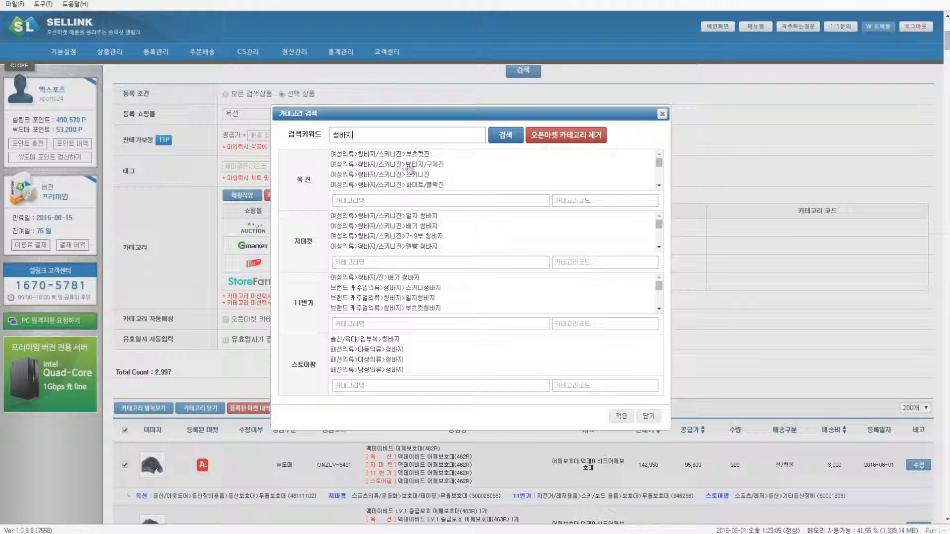
Step: Try 스키니진 for 옥션, 배기 청바지 for 지마켓, 스키니청바지 for 11번가 and 아동의류>청바지 for 스토어팜, and close without applying
click(422, 178)
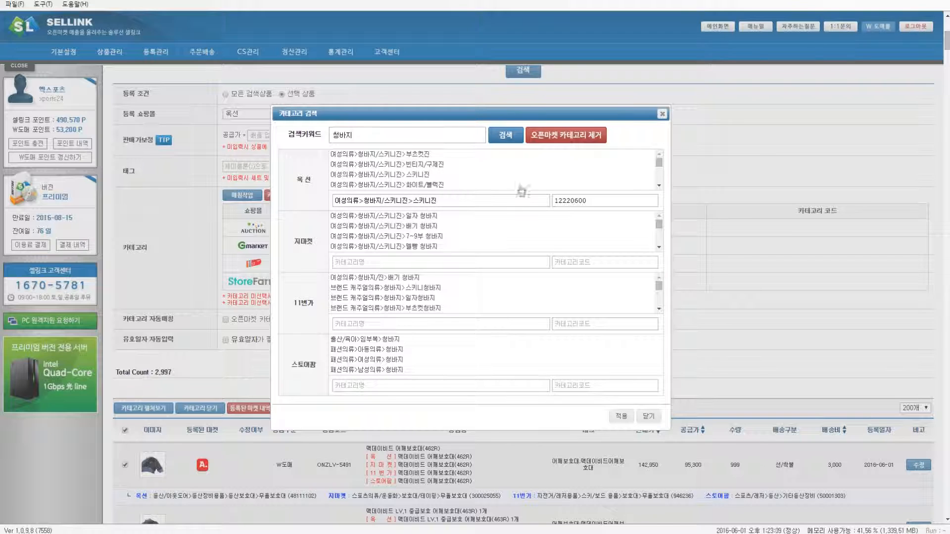
click(422, 226)
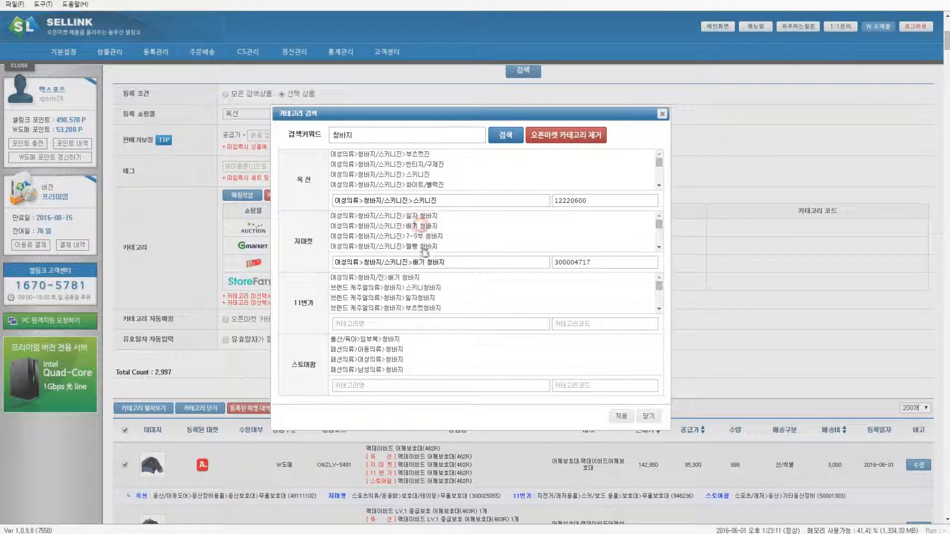
click(401, 287)
click(393, 349)
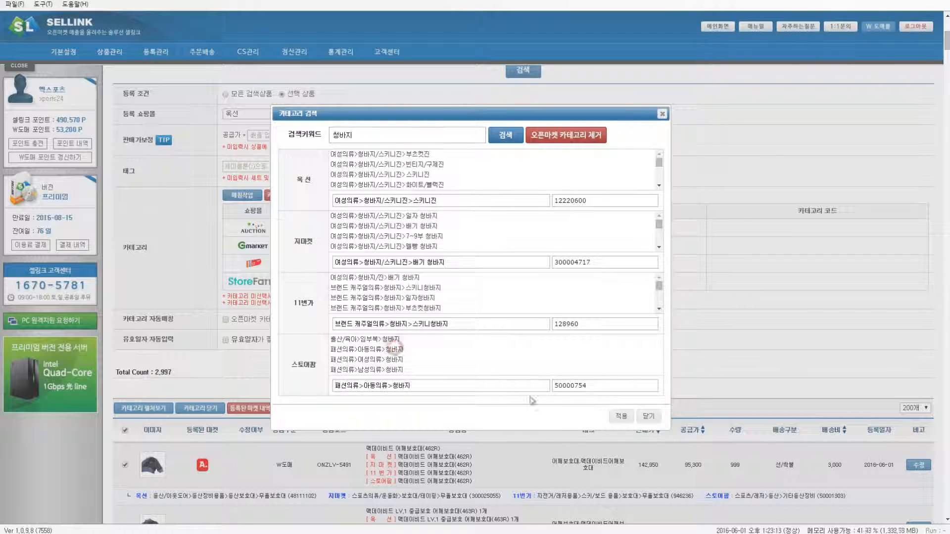
click(650, 419)
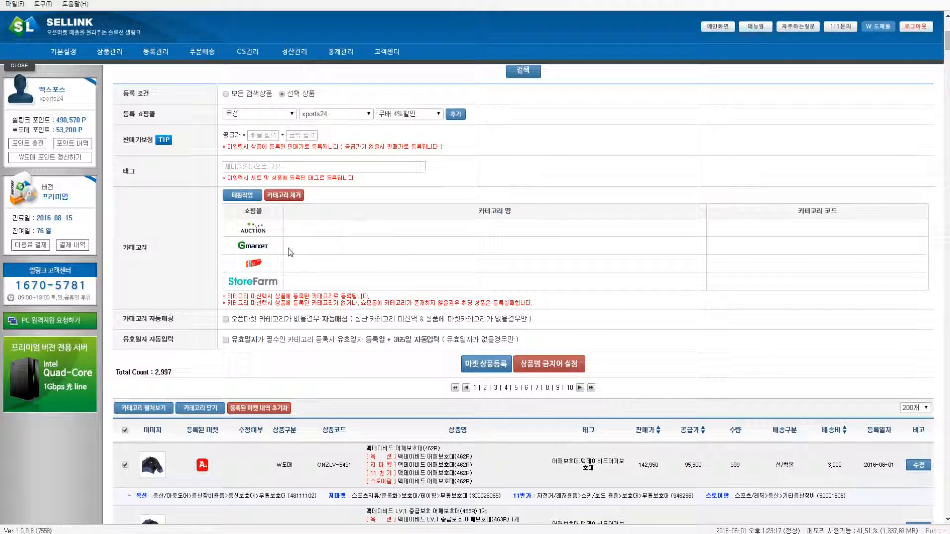
Step: Enable 카테고리 자동매칭 for products without a market category and 유효일자 자동입력 at registration date + 365 days
scroll(290, 254, down, 6)
scroll(290, 253, down, 12)
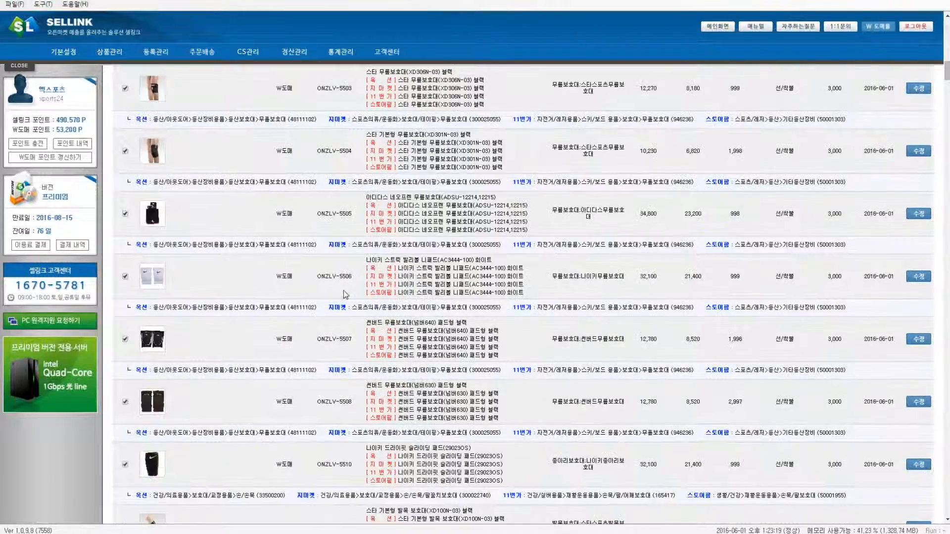
scroll(340, 297, up, 16)
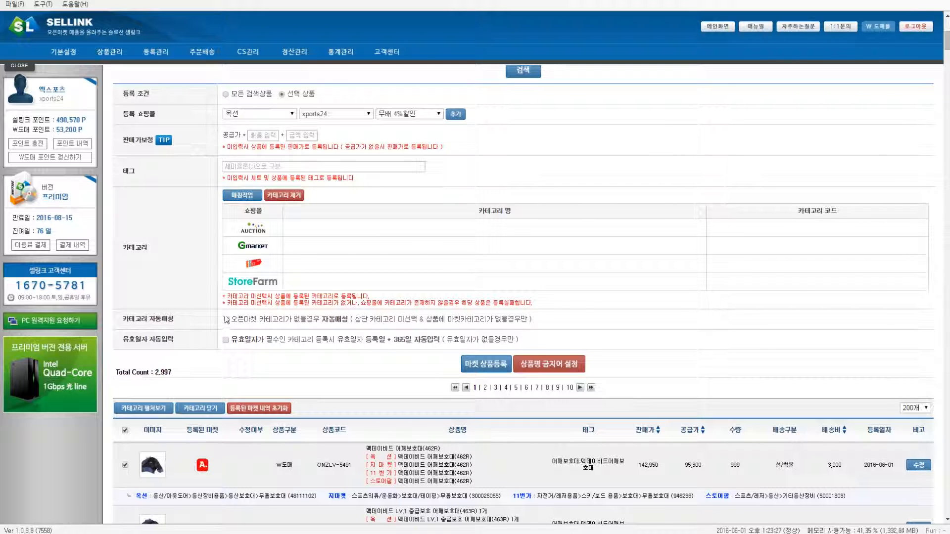
click(225, 320)
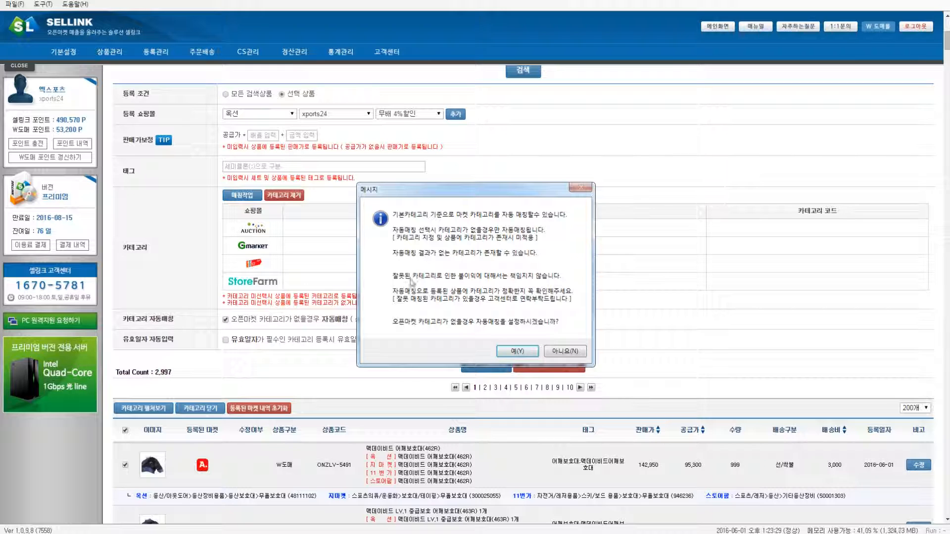
click(514, 353)
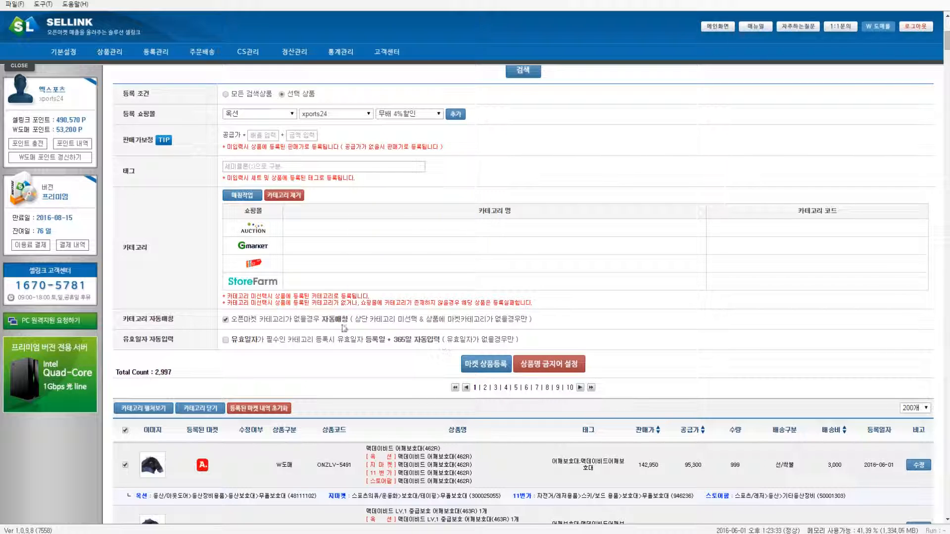
click(396, 272)
click(226, 340)
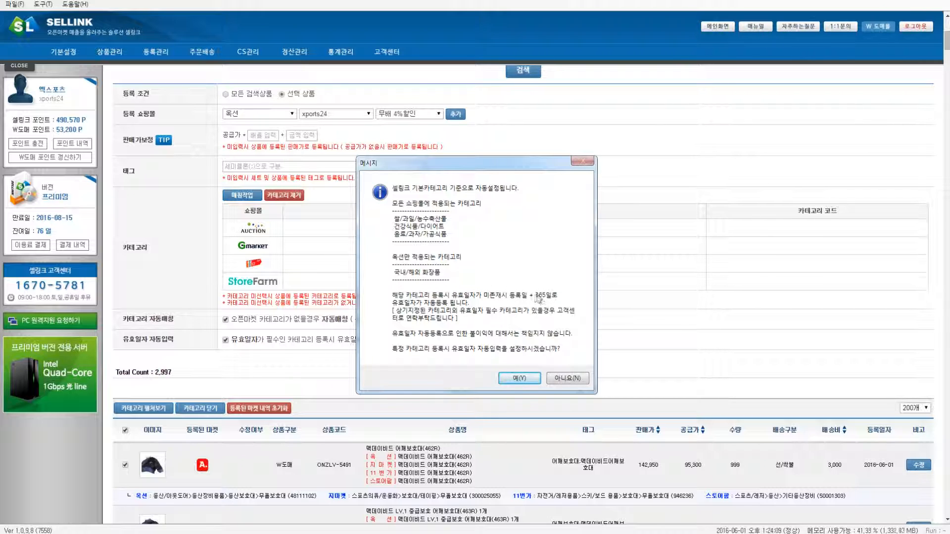
click(517, 379)
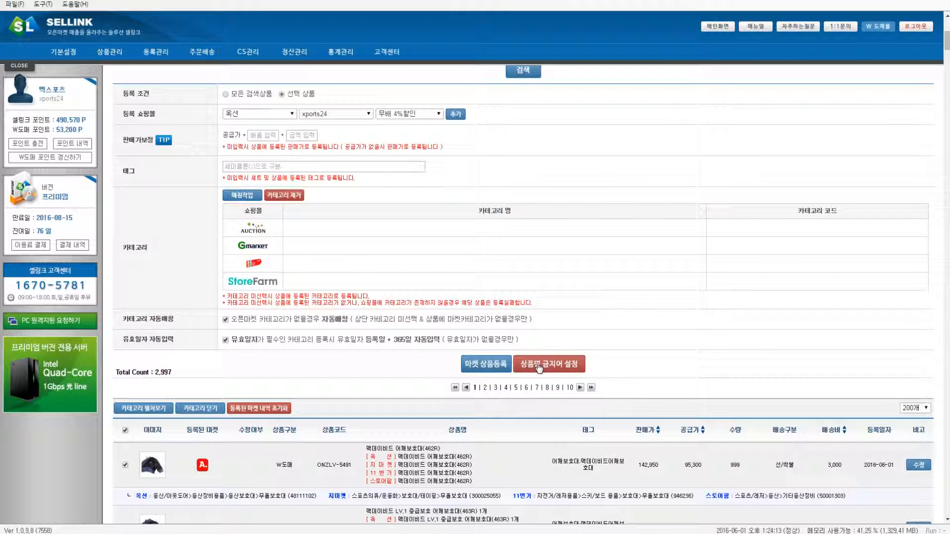
Step: Try adding 무릎 to the 상품명 금지어 list, and remove it again
click(542, 367)
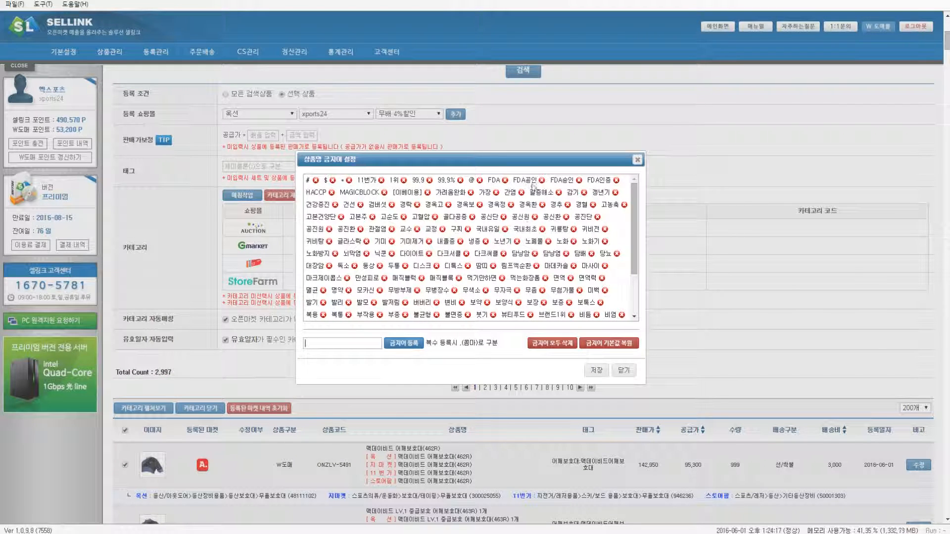
scroll(473, 243, down, 2)
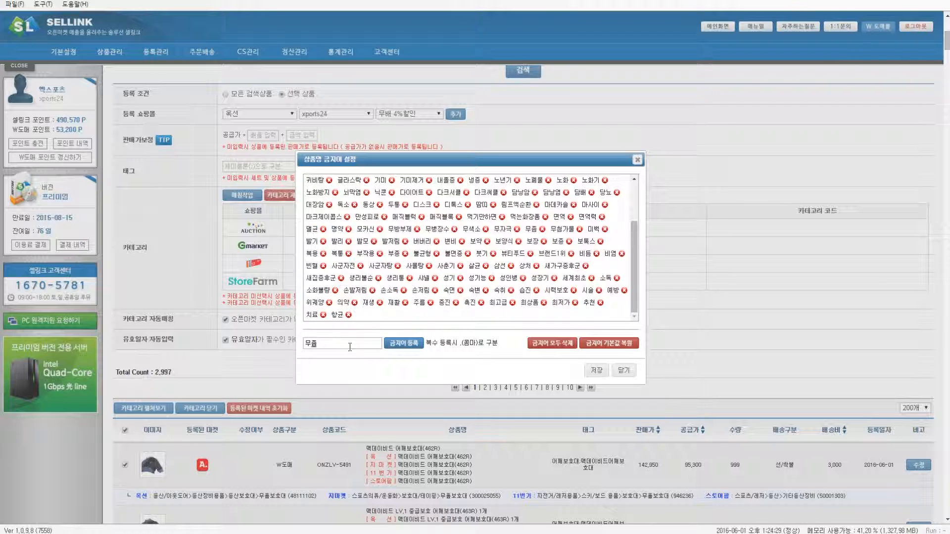
click(403, 343)
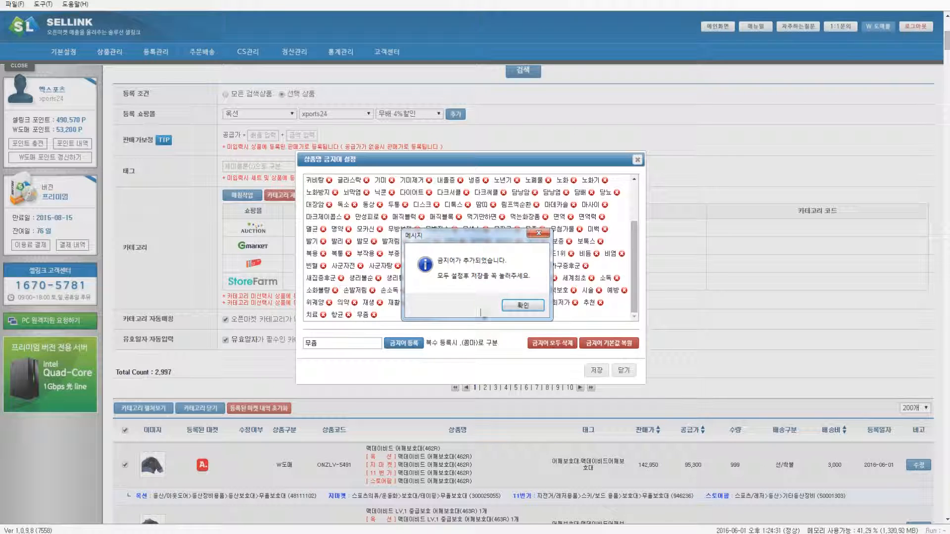
click(517, 305)
click(374, 316)
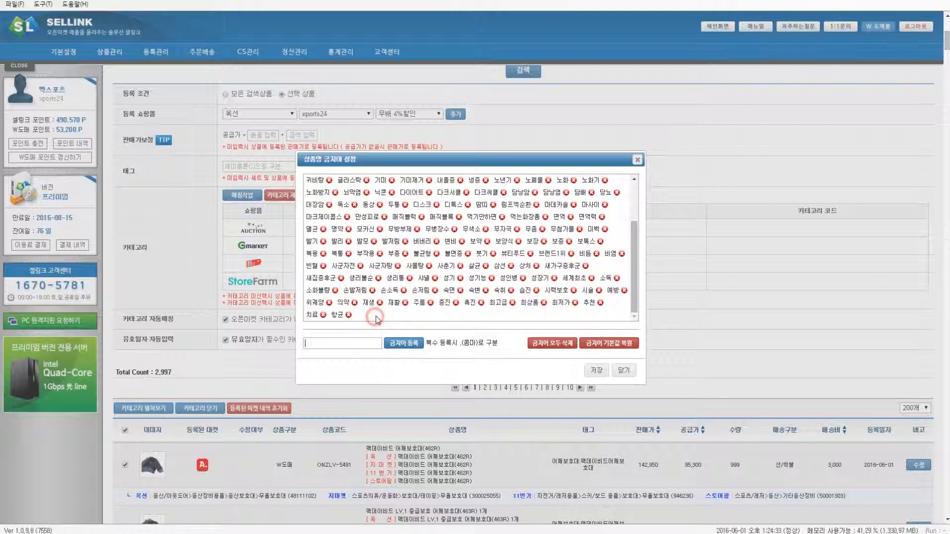
Step: Save the 상품명 금지어 settings
click(595, 371)
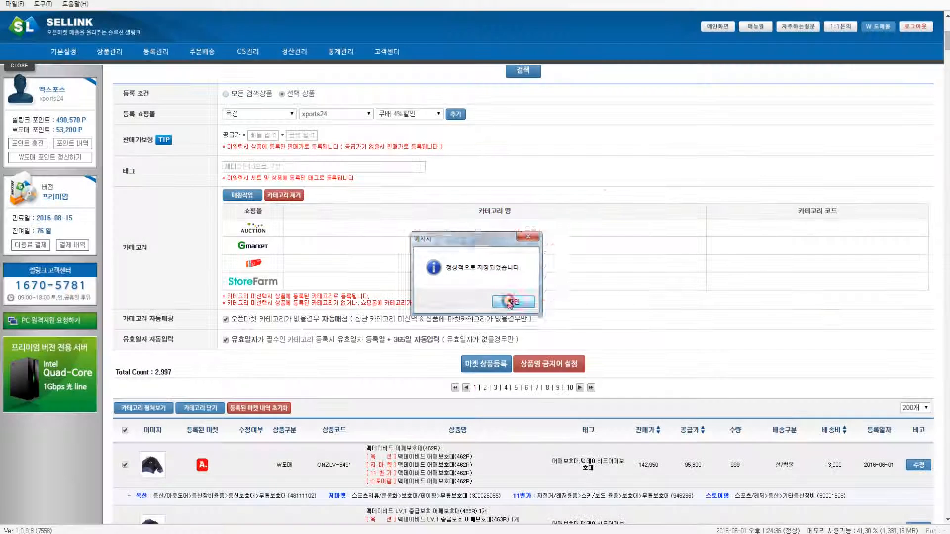
click(510, 304)
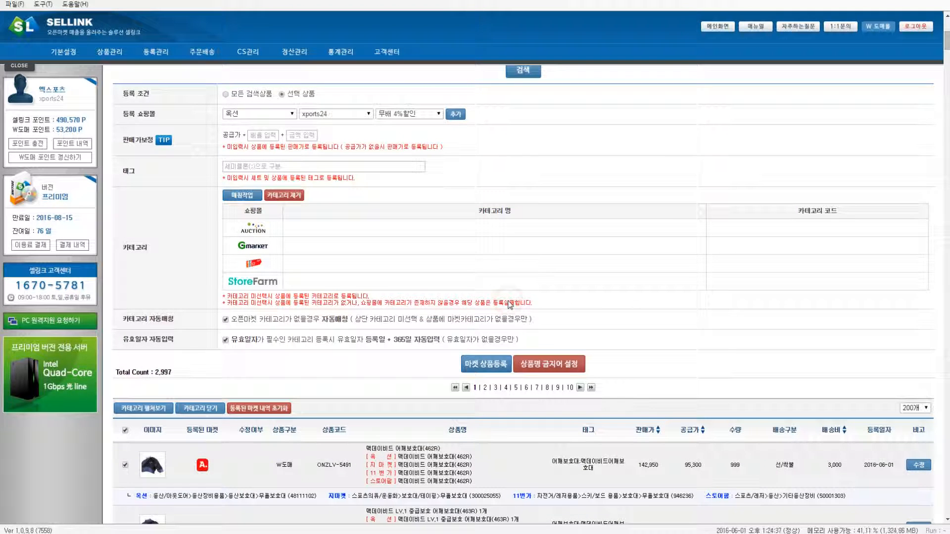
Step: Try 마켓 상품등록 for the selected products using their own registered categories, and decline to include products already registered on the market
scroll(415, 255, up, 2)
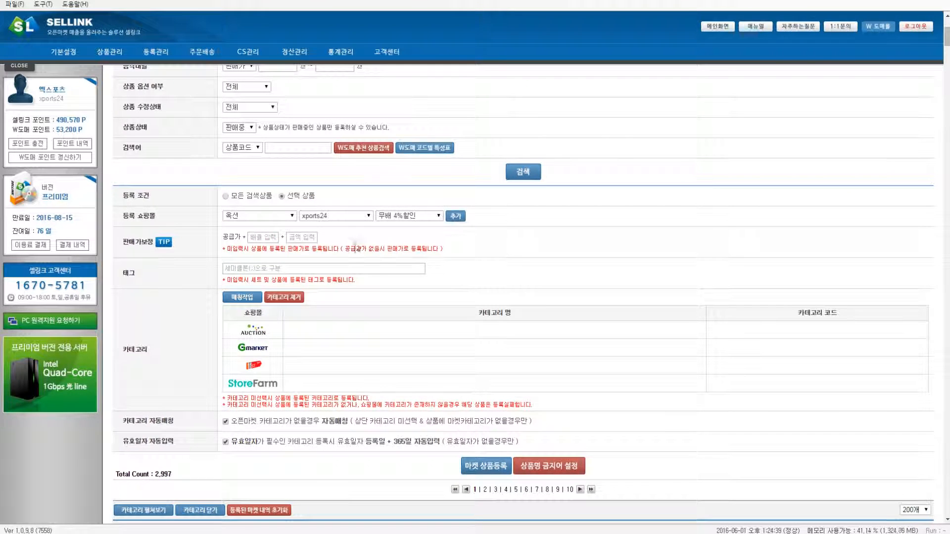
click(491, 468)
click(510, 306)
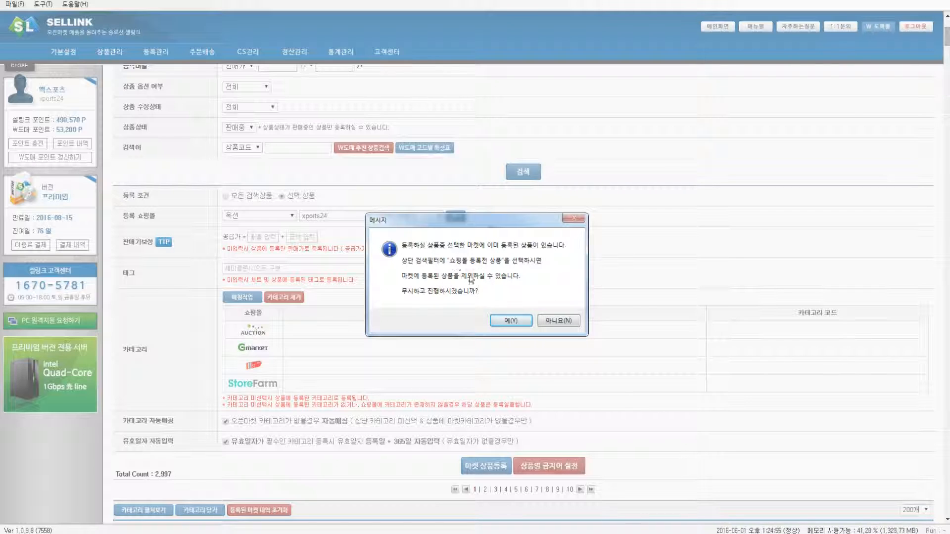
click(550, 321)
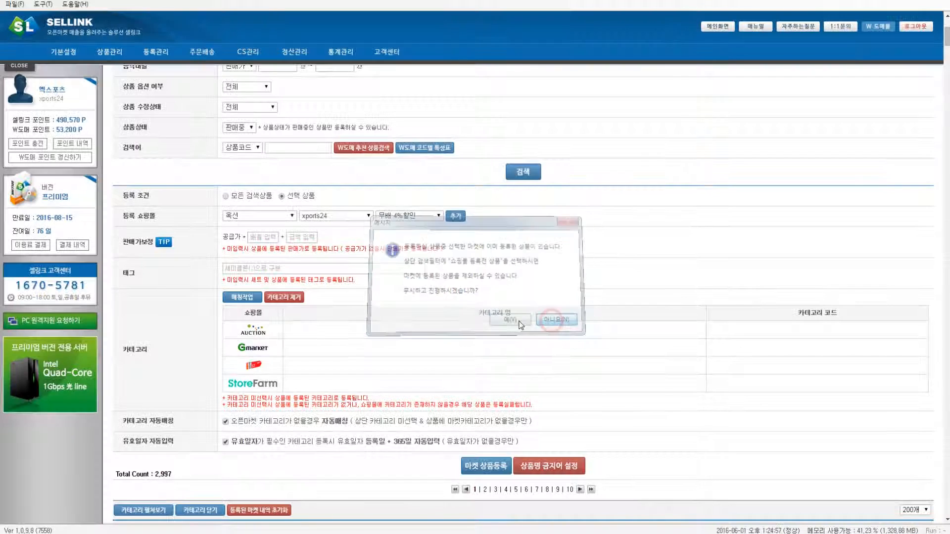
Step: Exclude products already registered on 옥션 for 모든계정, and search the product list again
scroll(307, 336, down, 4)
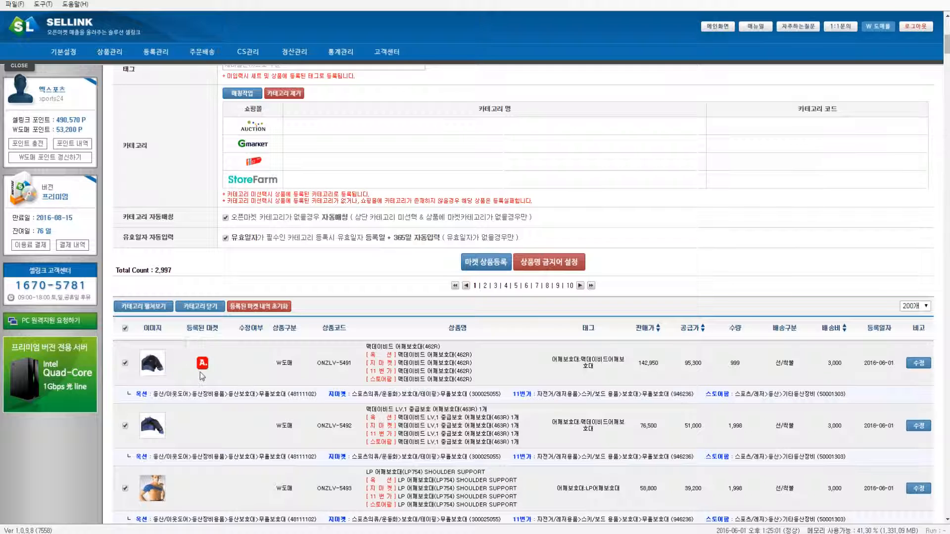
mouse_move(203, 368)
scroll(246, 348, up, 8)
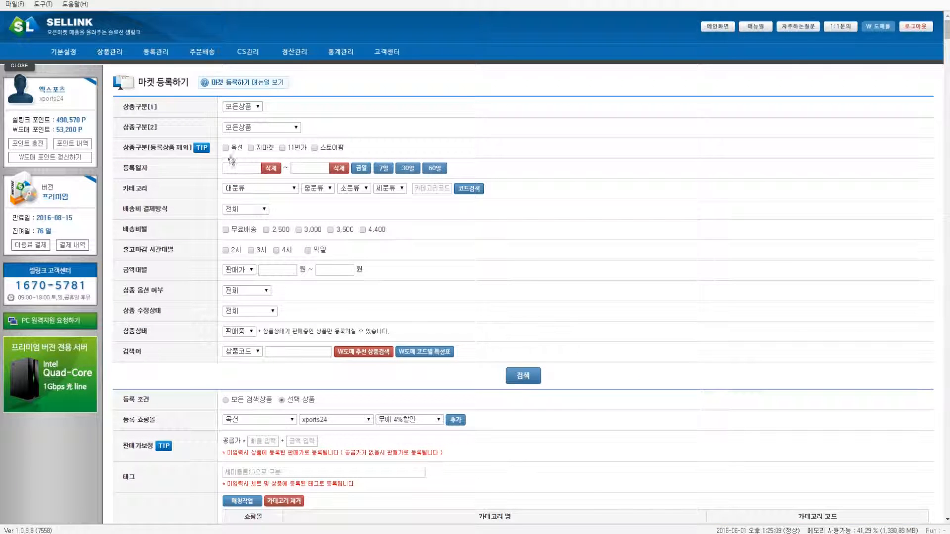
click(227, 148)
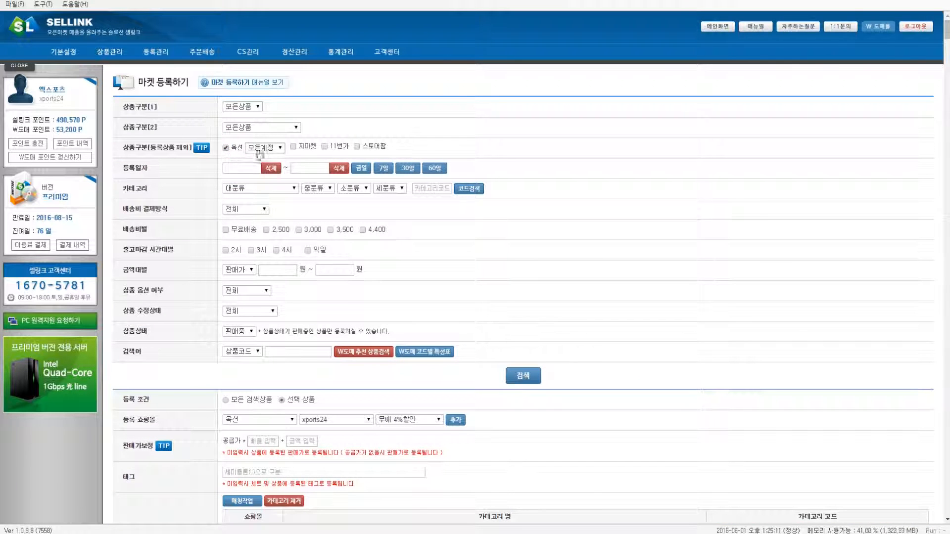
scroll(489, 210, down, 6)
scroll(488, 210, up, 2)
click(530, 173)
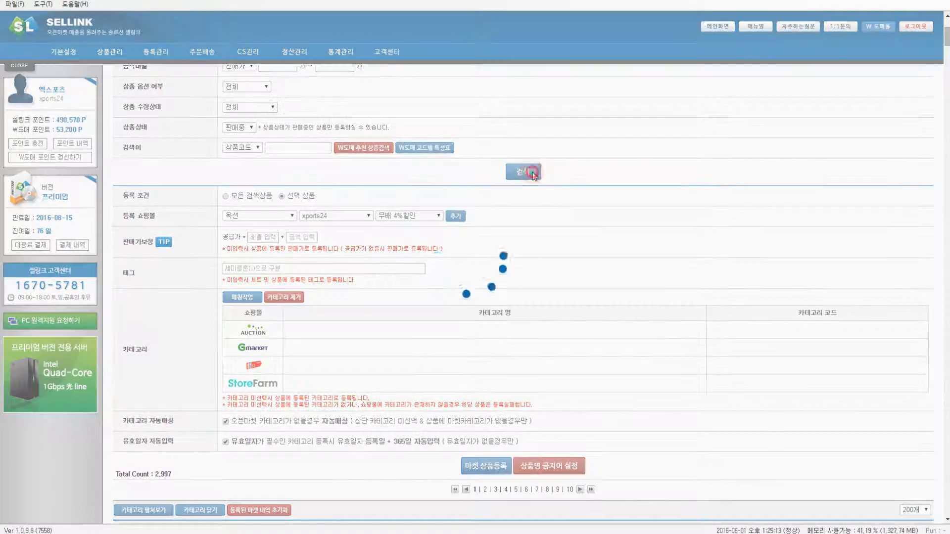
Step: Select all products on the result page and open their 옥션 registration, accepting the categories already registered on the products
scroll(370, 237, down, 8)
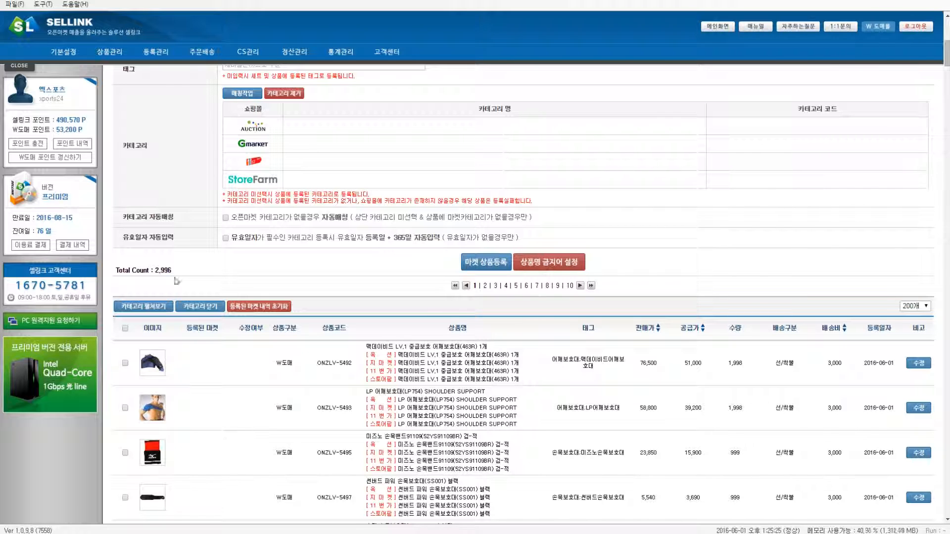
click(125, 328)
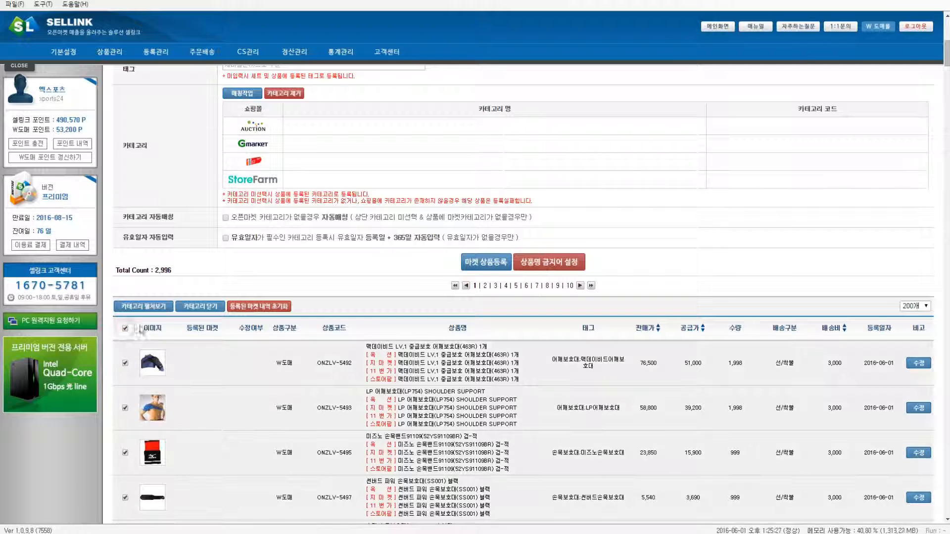
scroll(291, 233, up, 4)
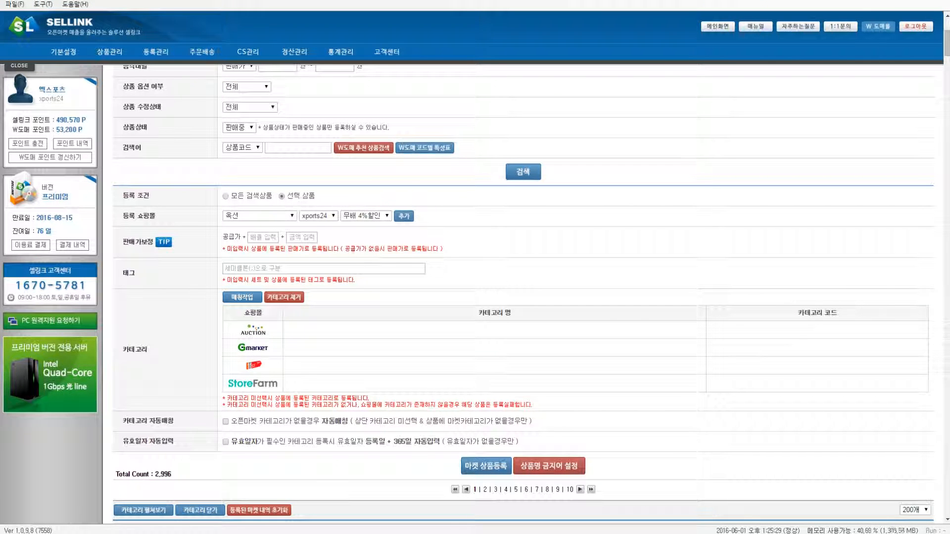
click(487, 467)
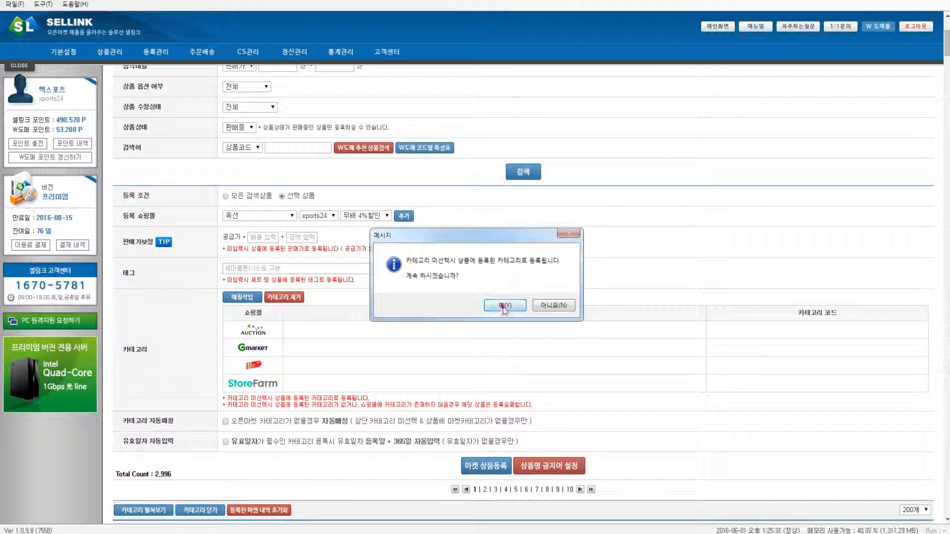
click(503, 305)
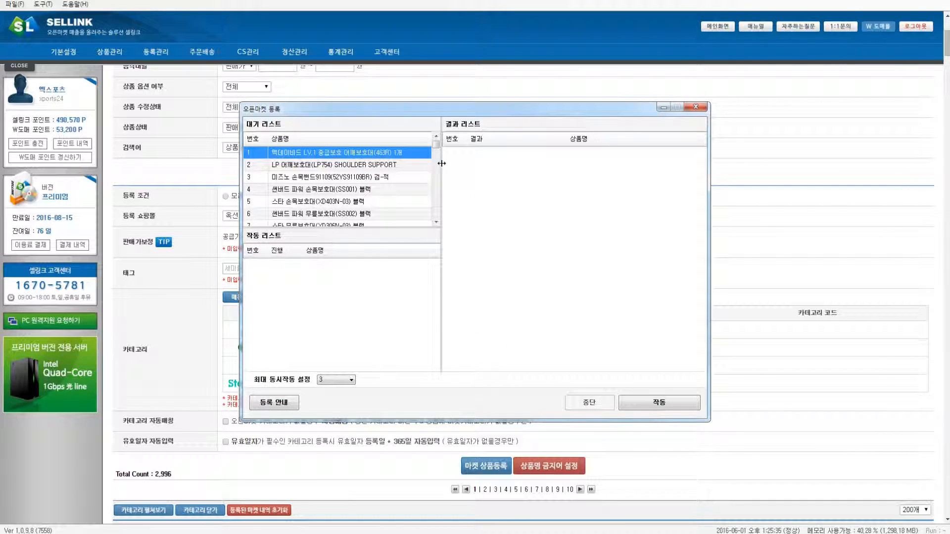
Step: Review the 대기 리스트, start the 오픈마켓 registration, and set 최대 동시작동 설정 to 5
drag(437, 145, 437, 220)
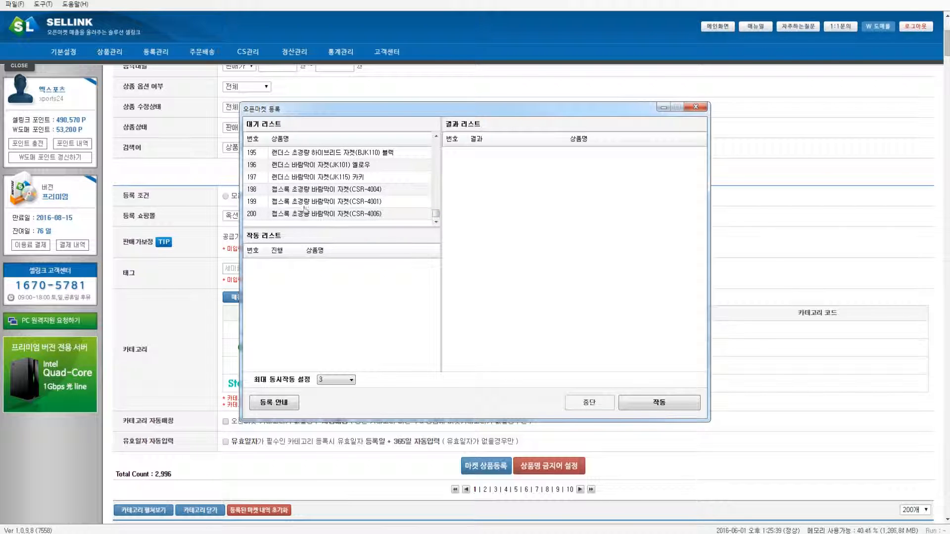
drag(436, 214, 437, 141)
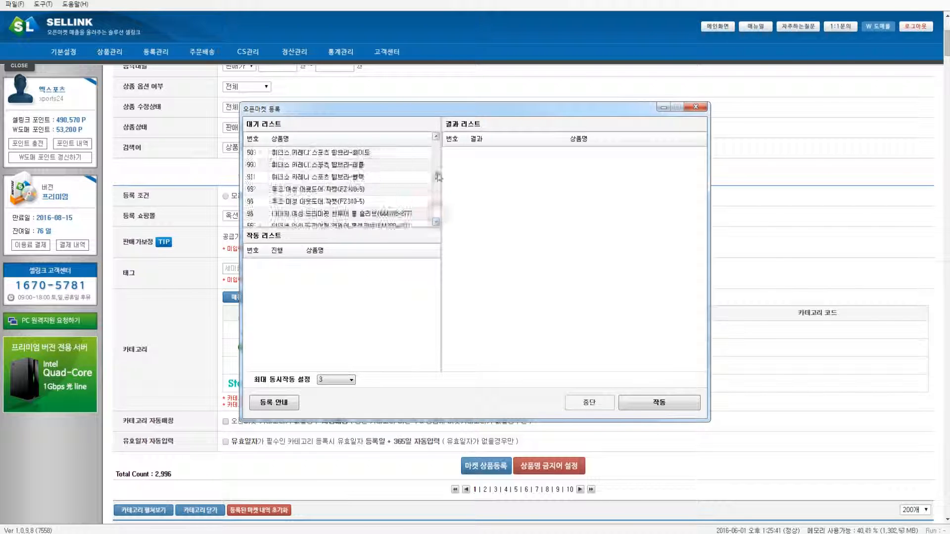
click(656, 403)
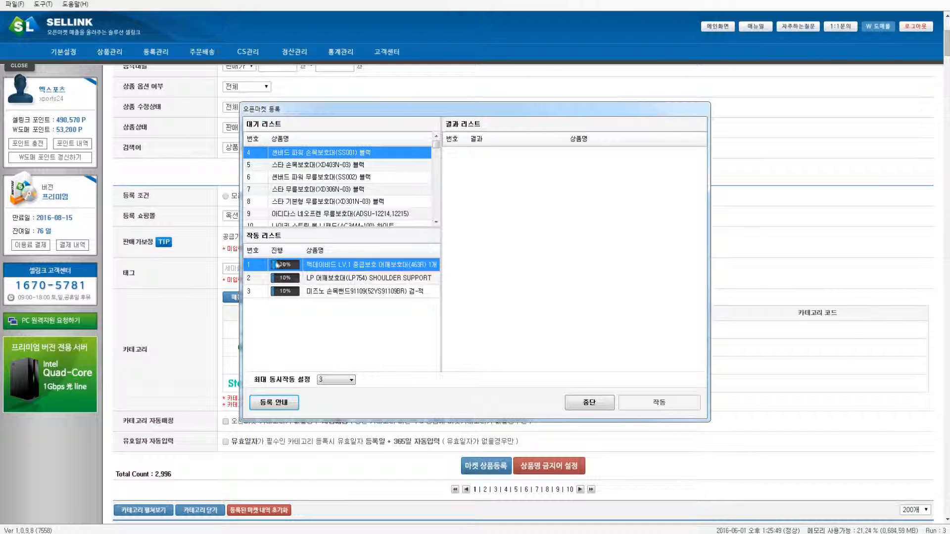
click(337, 380)
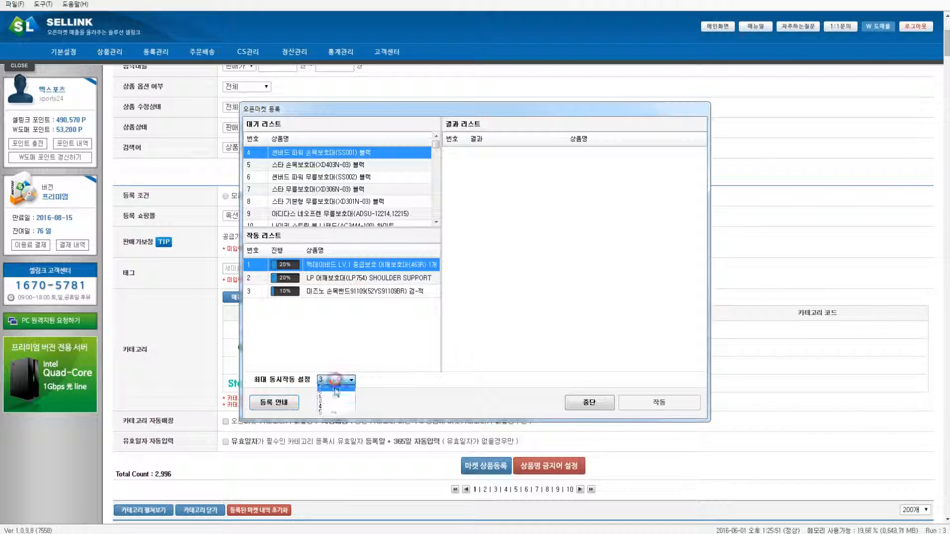
click(327, 412)
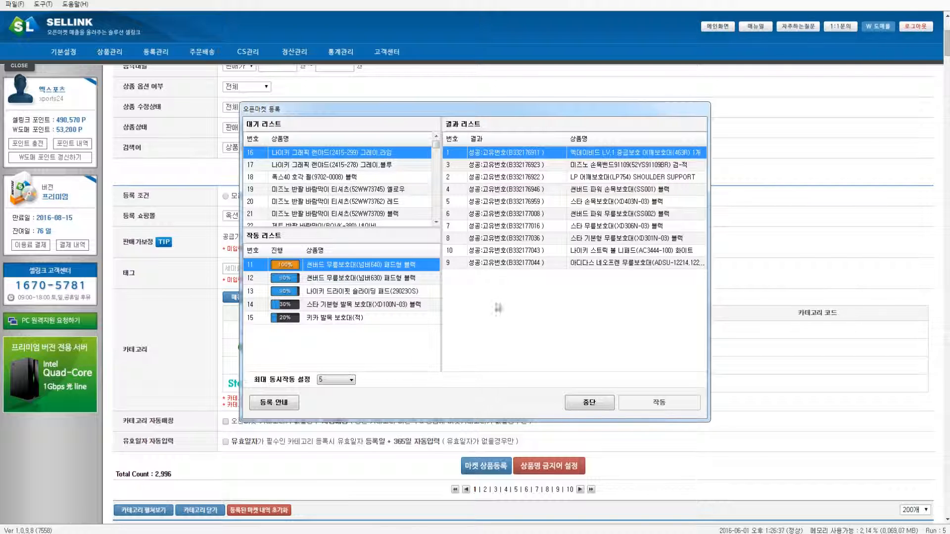
Step: Stop the registration of the products still waiting, and close the 오픈마켓 등록 window once the running ones finish
click(585, 405)
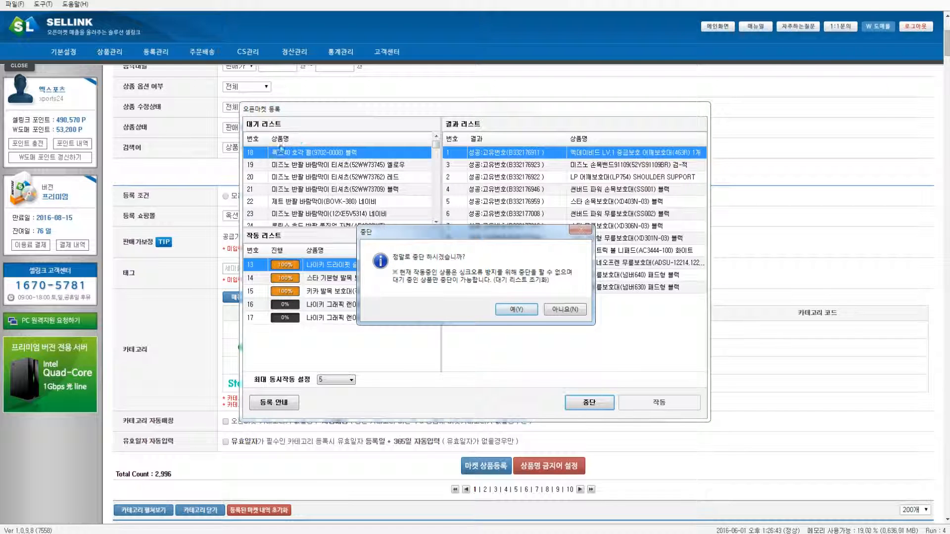
click(496, 310)
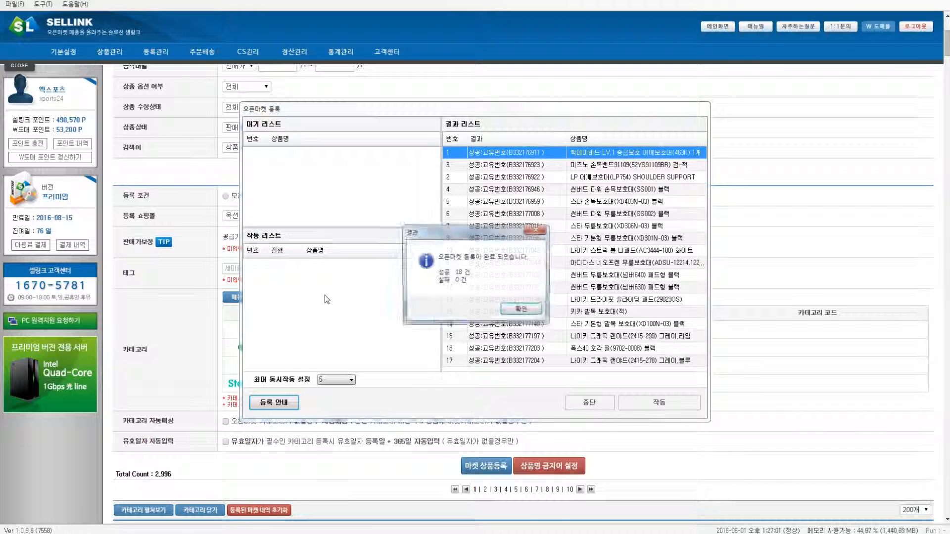
click(531, 312)
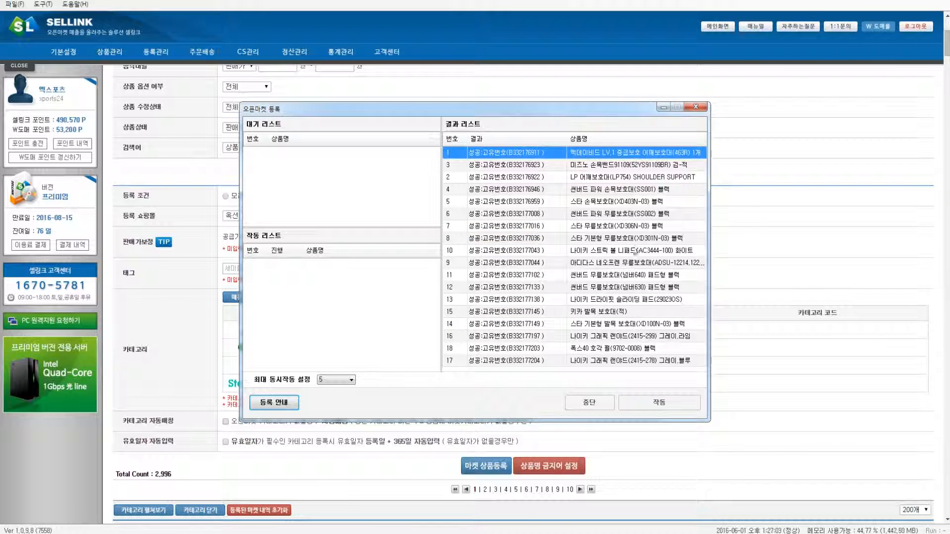
click(696, 107)
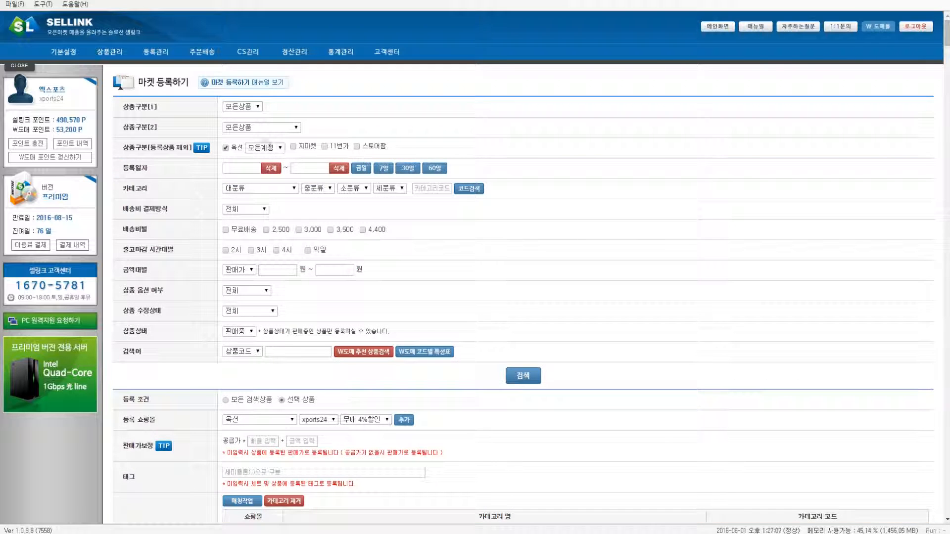
Step: Open the 등록 리스트 and show the first product's 옥션 page in a maximized browser window
mouse_move(156, 55)
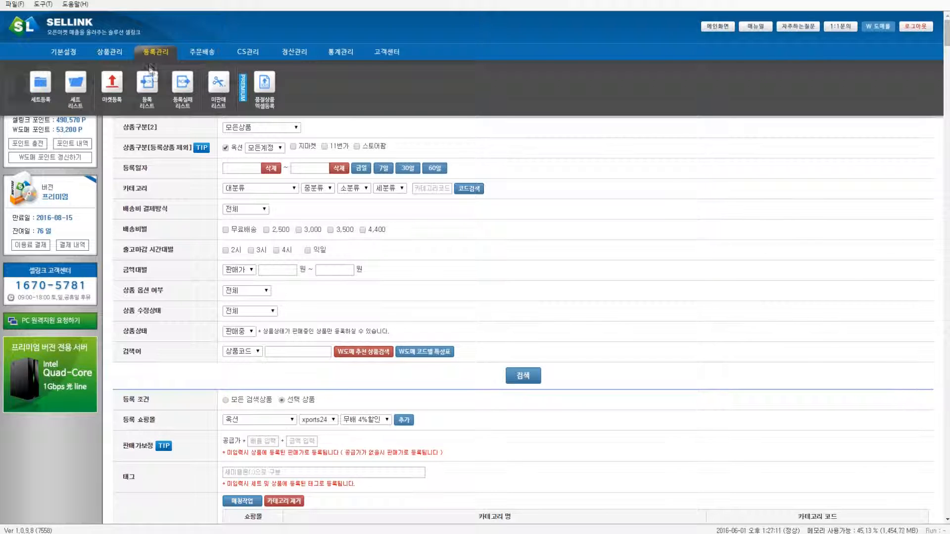
click(149, 92)
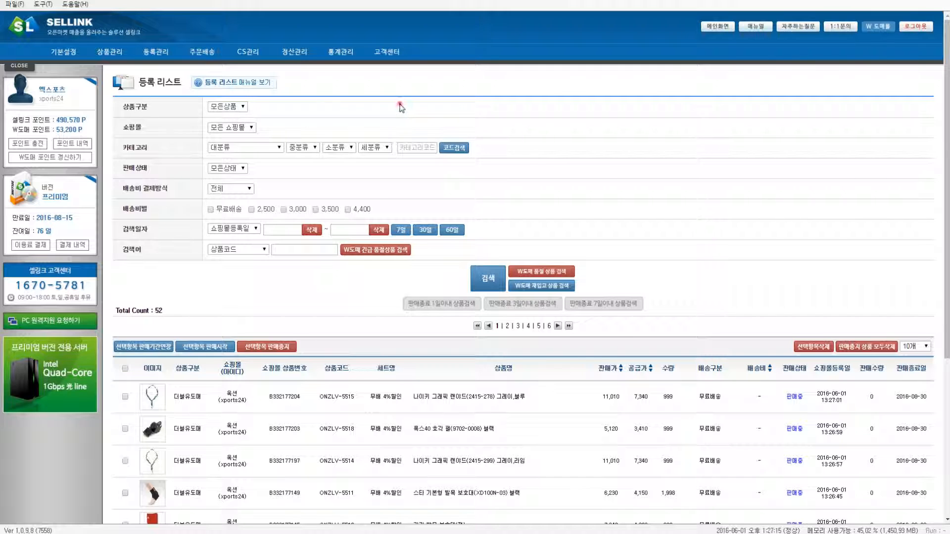
scroll(391, 114, down, 4)
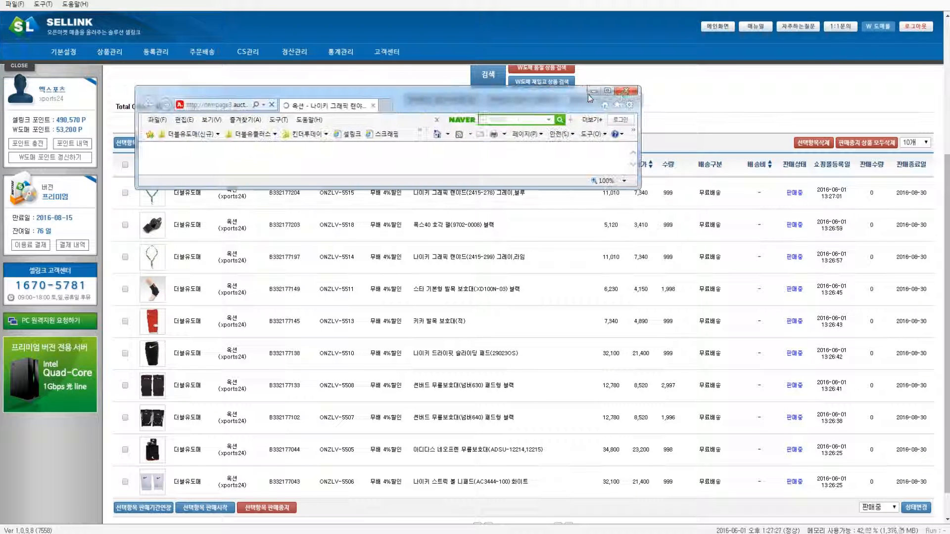
click(607, 92)
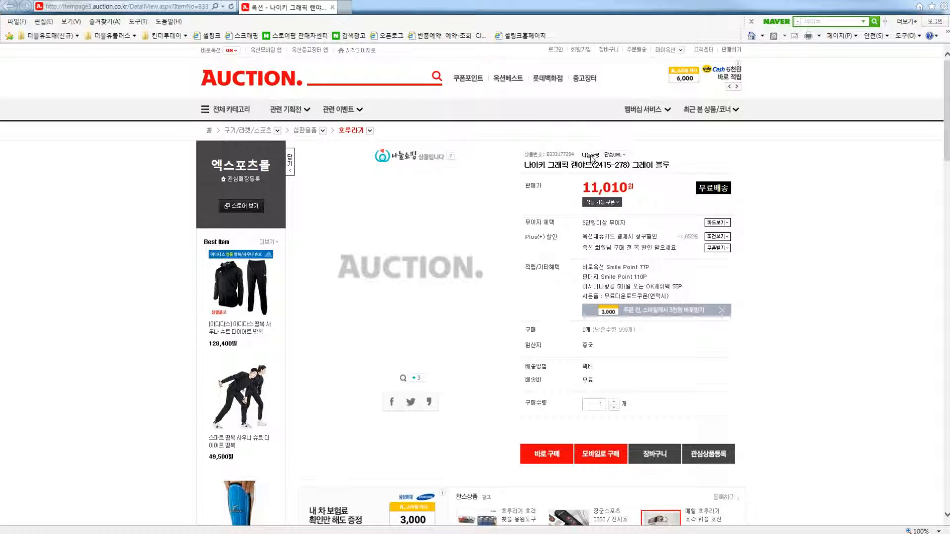
Step: Examine the product's description, specifications, shipping terms and review sections on its 옥션 page, and return to SELLINK's 등록 리스트
scroll(666, 166, down, 3)
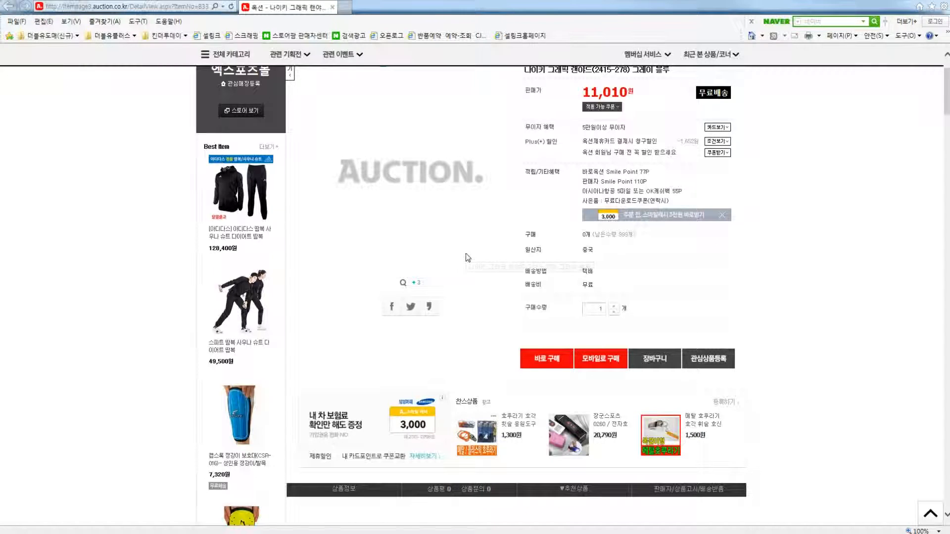
scroll(460, 262, down, 6)
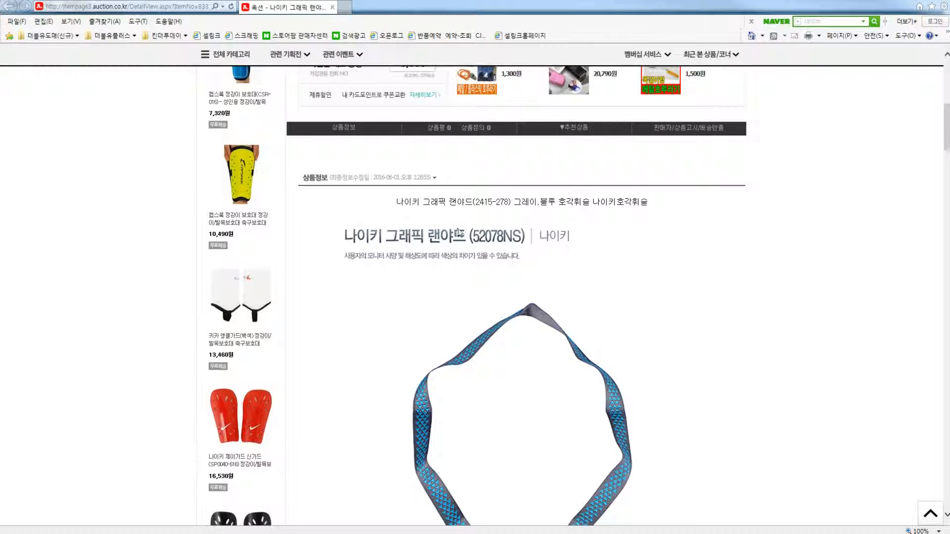
scroll(465, 232, down, 4)
scroll(463, 229, down, 15)
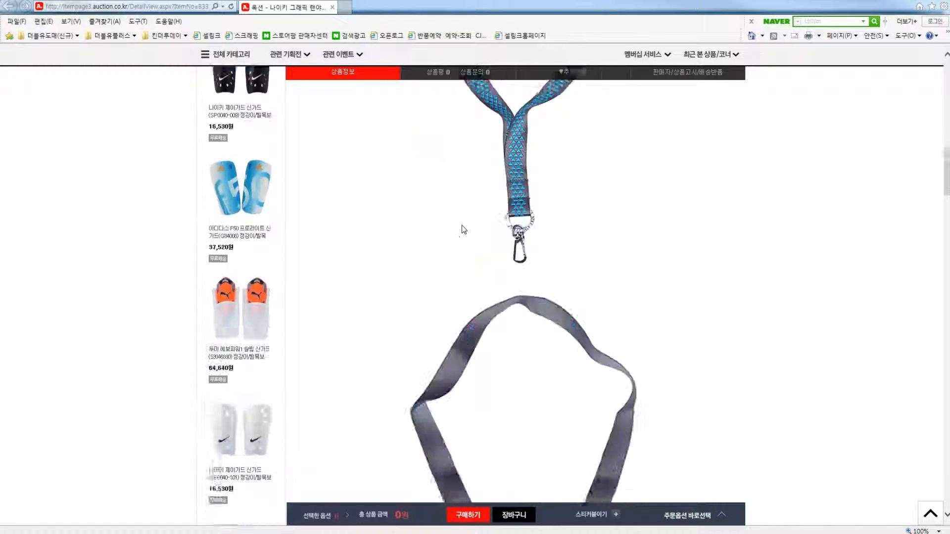
scroll(463, 229, down, 18)
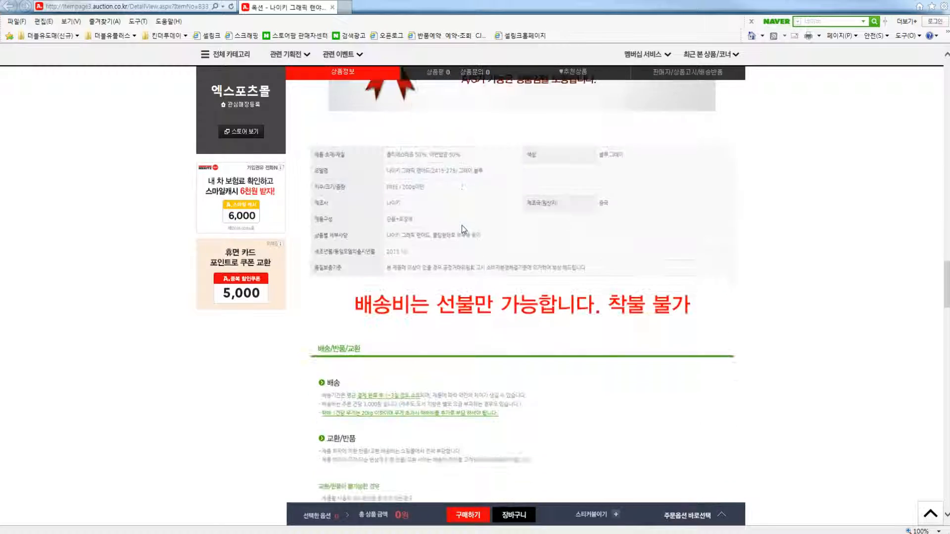
scroll(464, 229, down, 11)
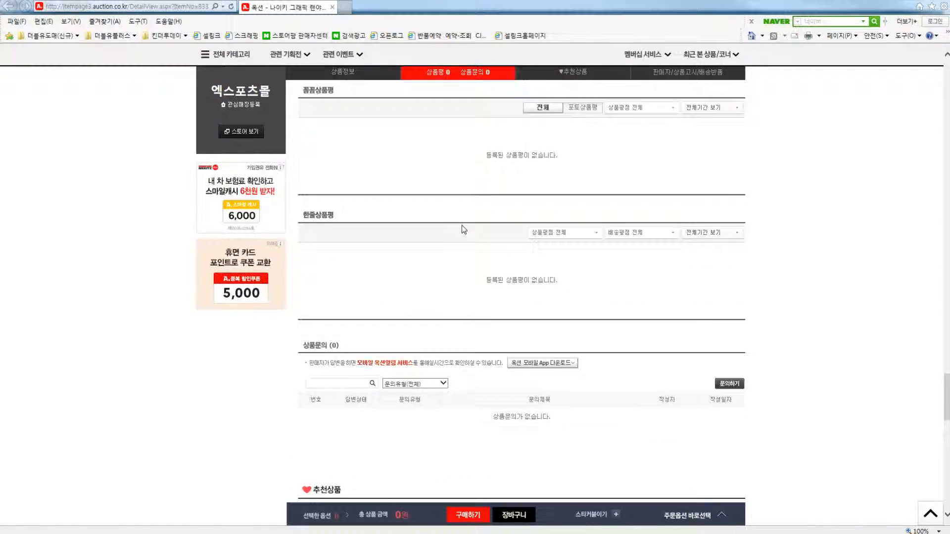
scroll(464, 229, up, 17)
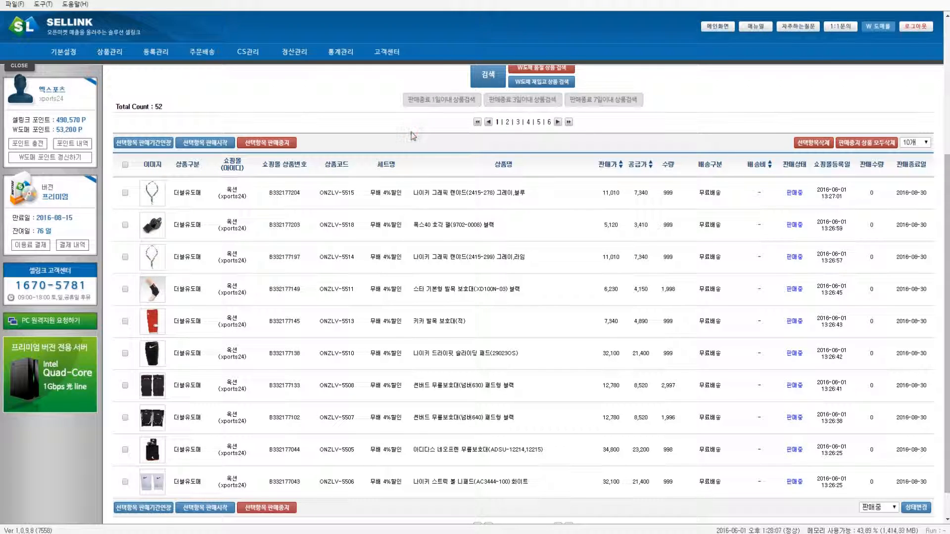
Step: Search the 등록 리스트 for sold-out W도매 products and dismiss the result message
scroll(414, 136, up, 4)
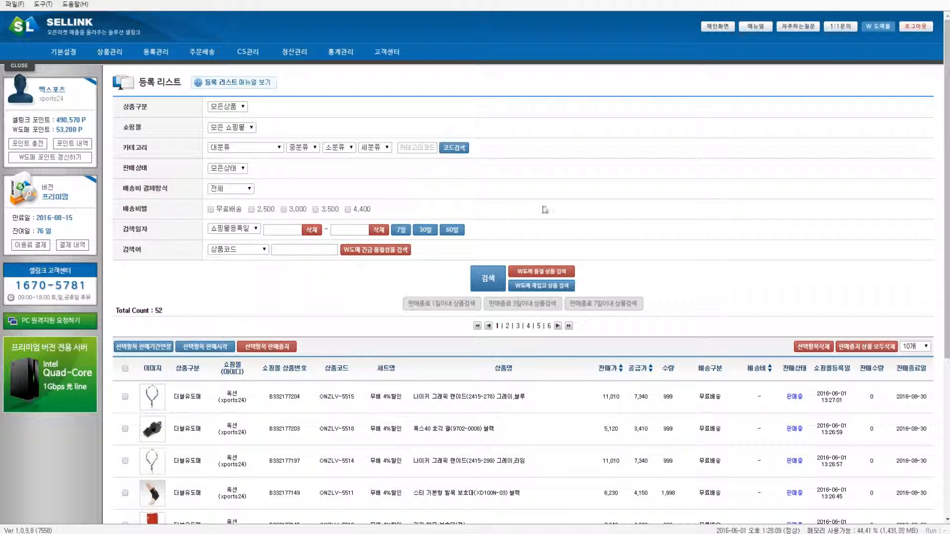
click(542, 273)
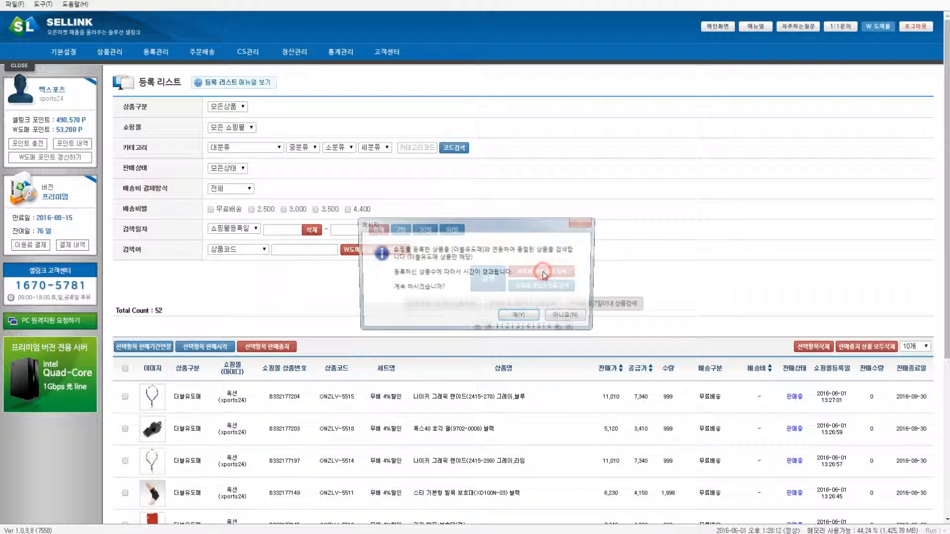
click(521, 316)
click(519, 306)
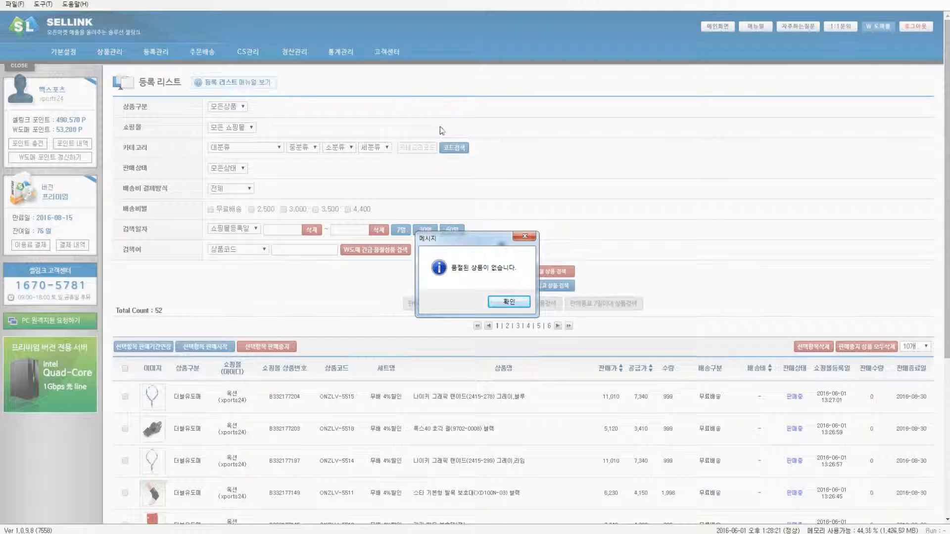
click(515, 304)
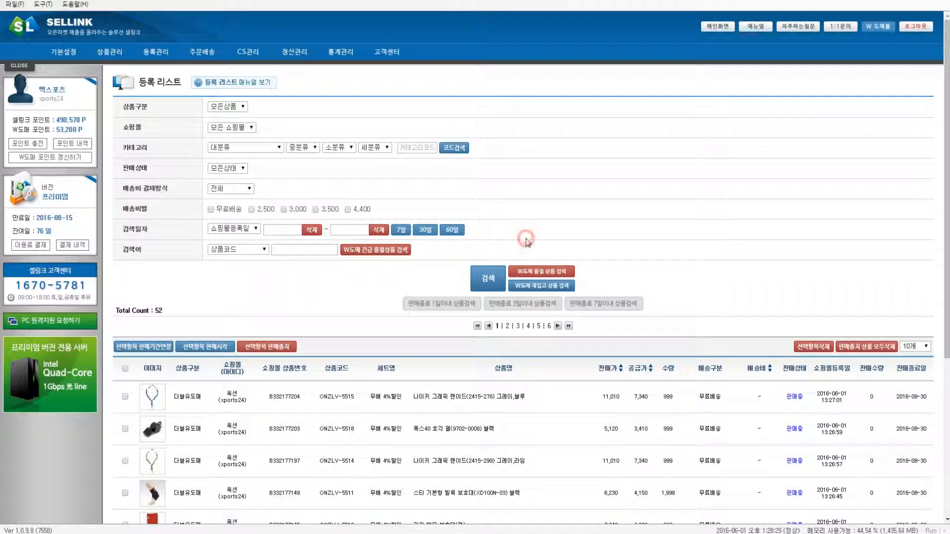
Step: Search the 등록 리스트 for restocked W도매 products and proceed to the 쇼핑몰 등록상품 처리 window
click(535, 290)
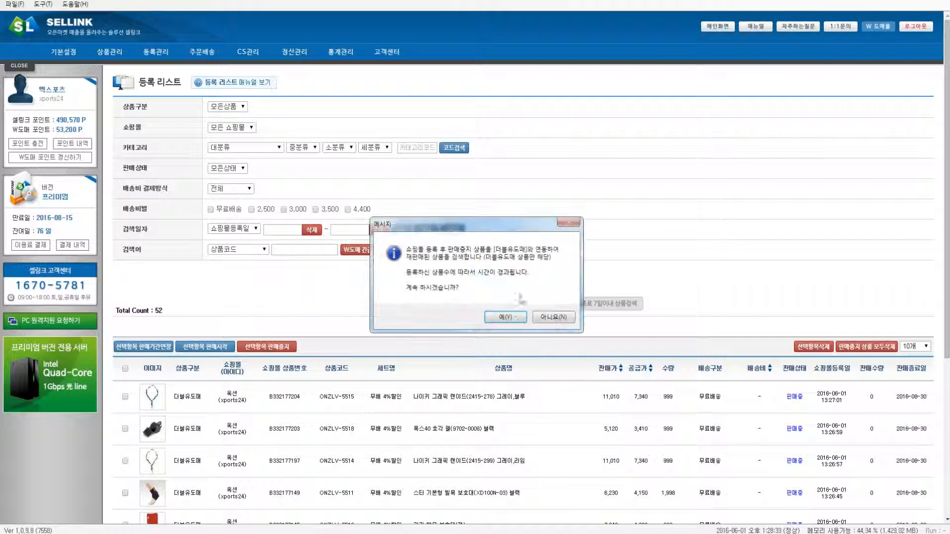
click(513, 311)
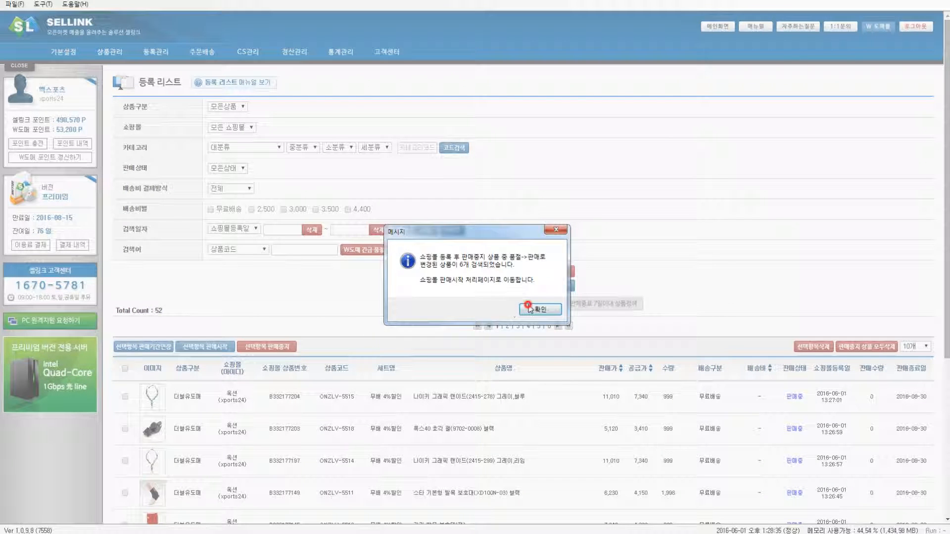
click(528, 308)
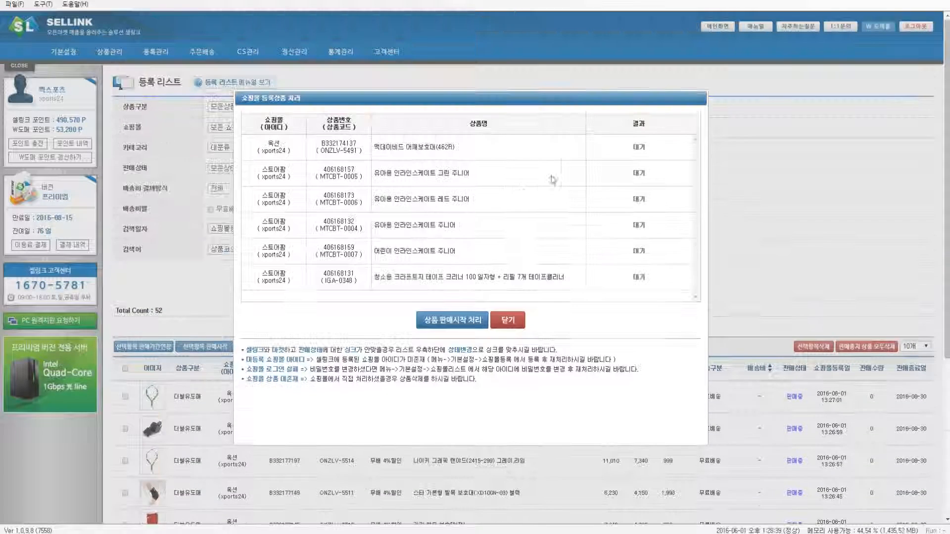
Step: Run 상품 판매시작 처리 on the listed restocked products, and close the 쇼핑몰 등록상품 처리 window once processing completes
click(462, 320)
click(497, 307)
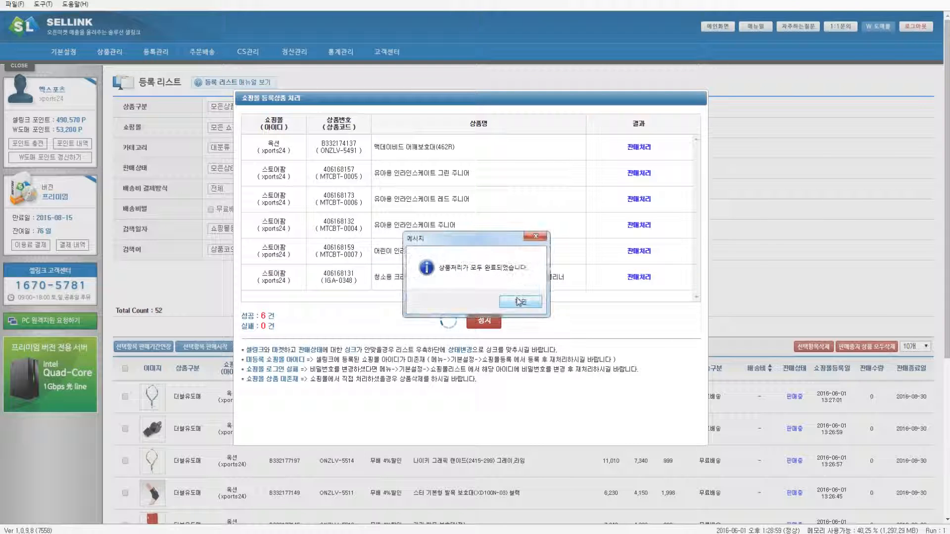
click(520, 300)
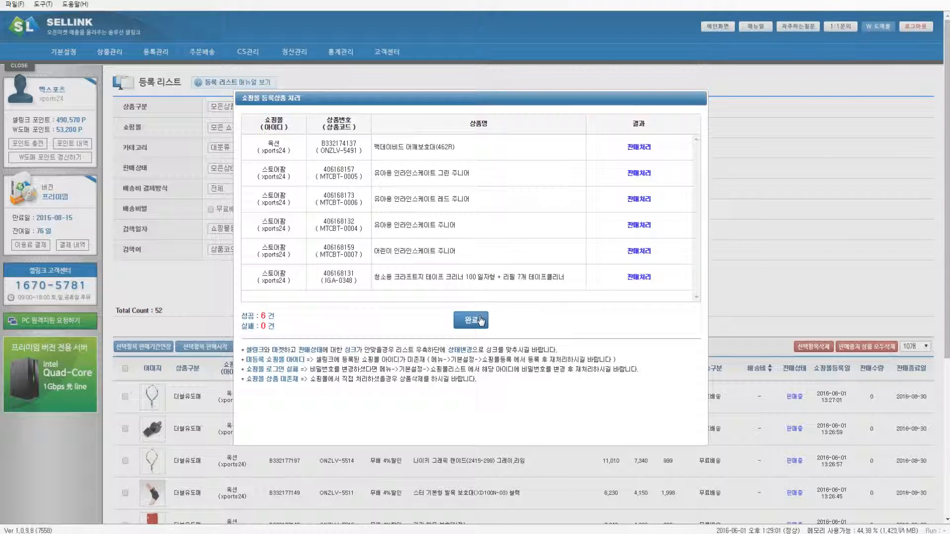
click(480, 322)
click(452, 196)
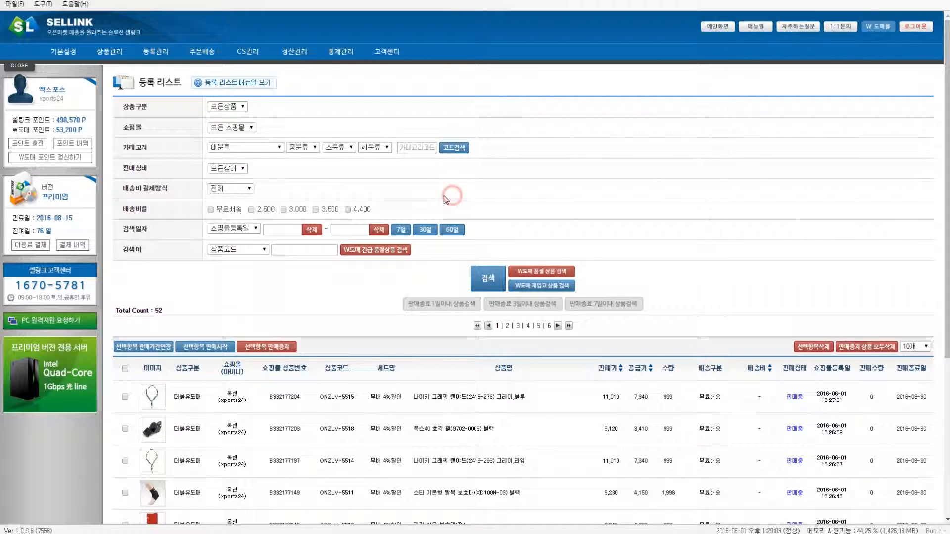